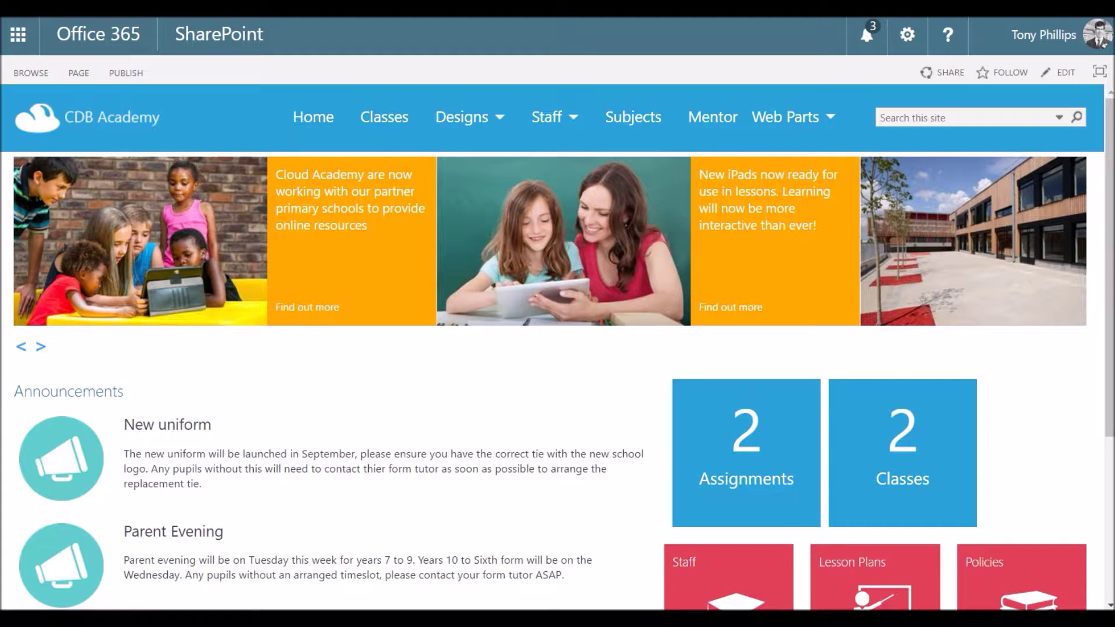
Show This PC's drives and network locations in File Explorer, then minimise it to reveal SharePoint.
{"action": "key", "text": "super+e"}
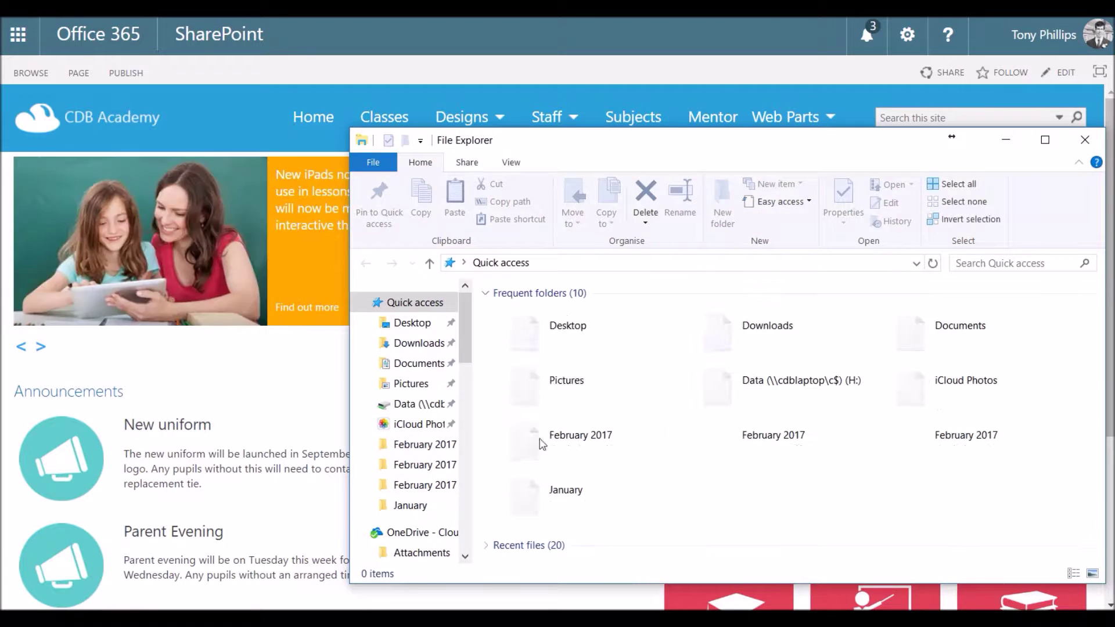
{"action": "scroll", "coordinate": [458, 392], "scroll_direction": "down", "scroll_amount": 2}
{"action": "scroll", "coordinate": [448, 392], "scroll_direction": "down", "scroll_amount": 7}
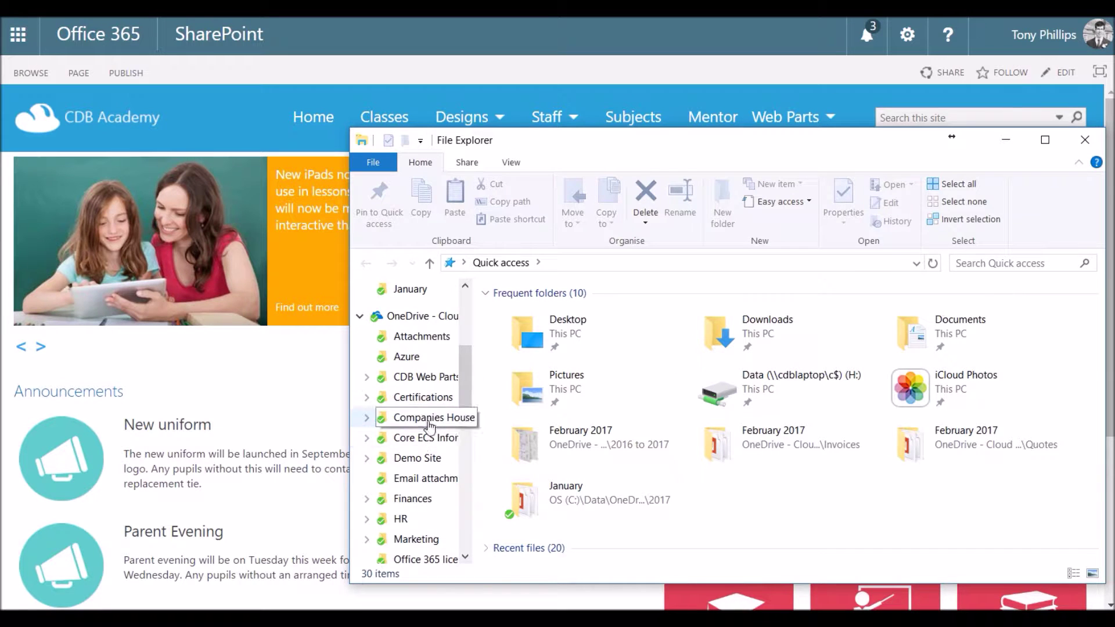
{"action": "scroll", "coordinate": [432, 493], "scroll_direction": "down", "scroll_amount": 2}
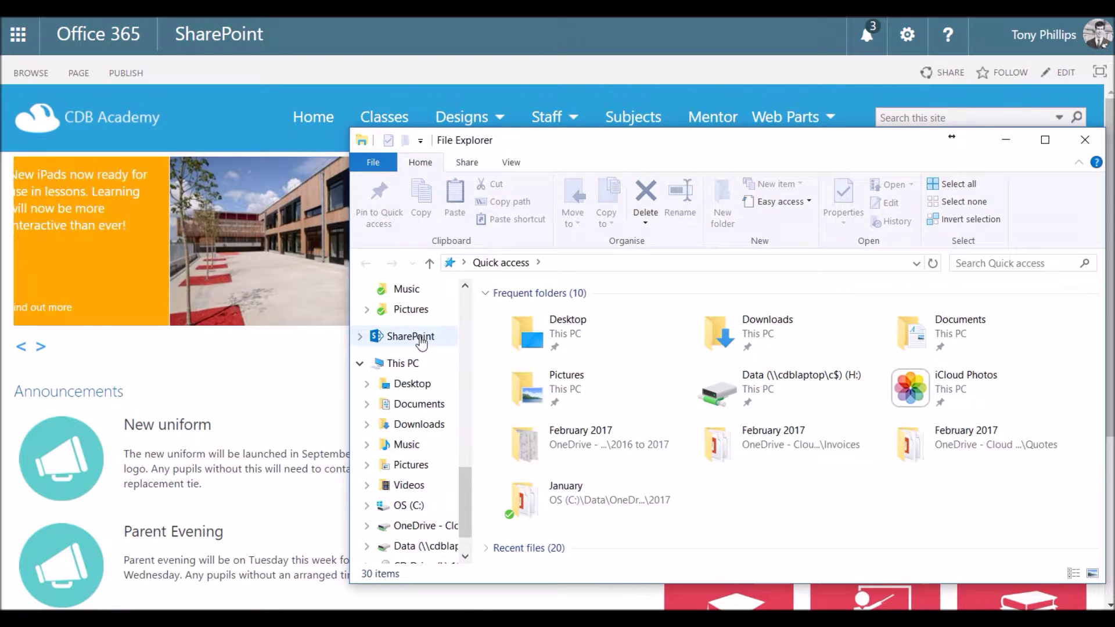
{"action": "left_click", "coordinate": [435, 364]}
{"action": "scroll", "coordinate": [793, 444], "scroll_direction": "down", "scroll_amount": 2}
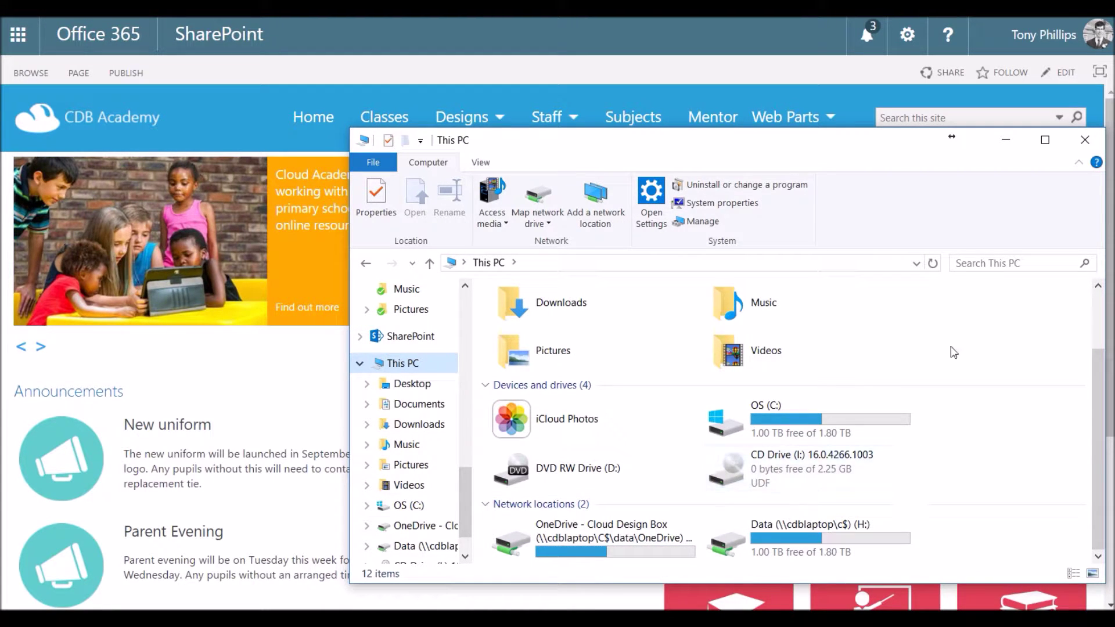
{"action": "left_click", "coordinate": [1005, 140]}
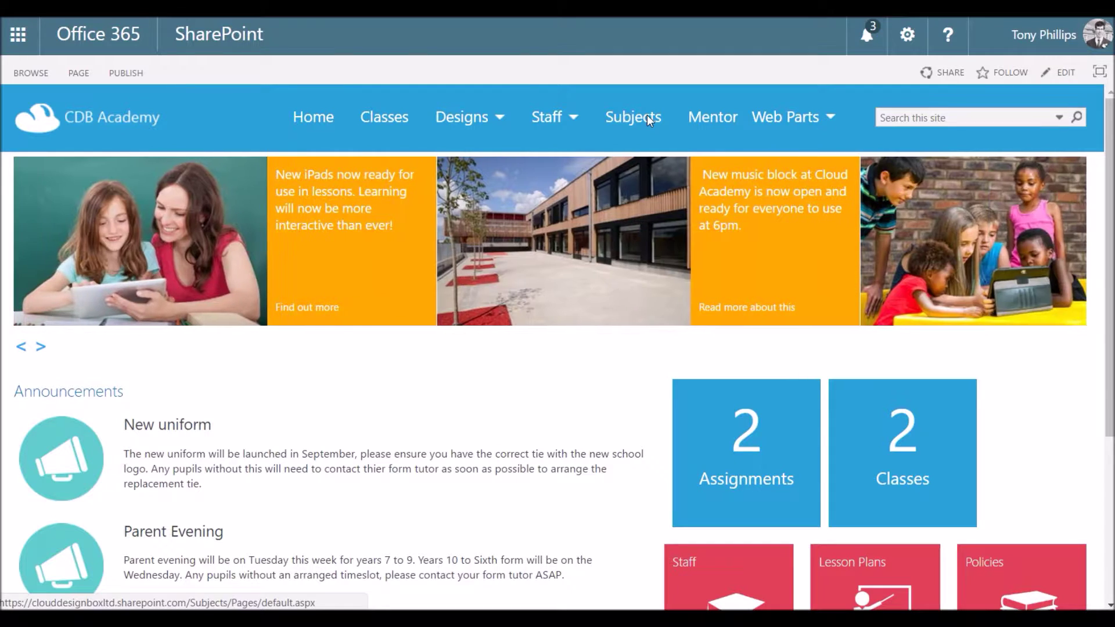
Go to the Subjects page and open the Business Studies site.
{"action": "left_click", "coordinate": [647, 115]}
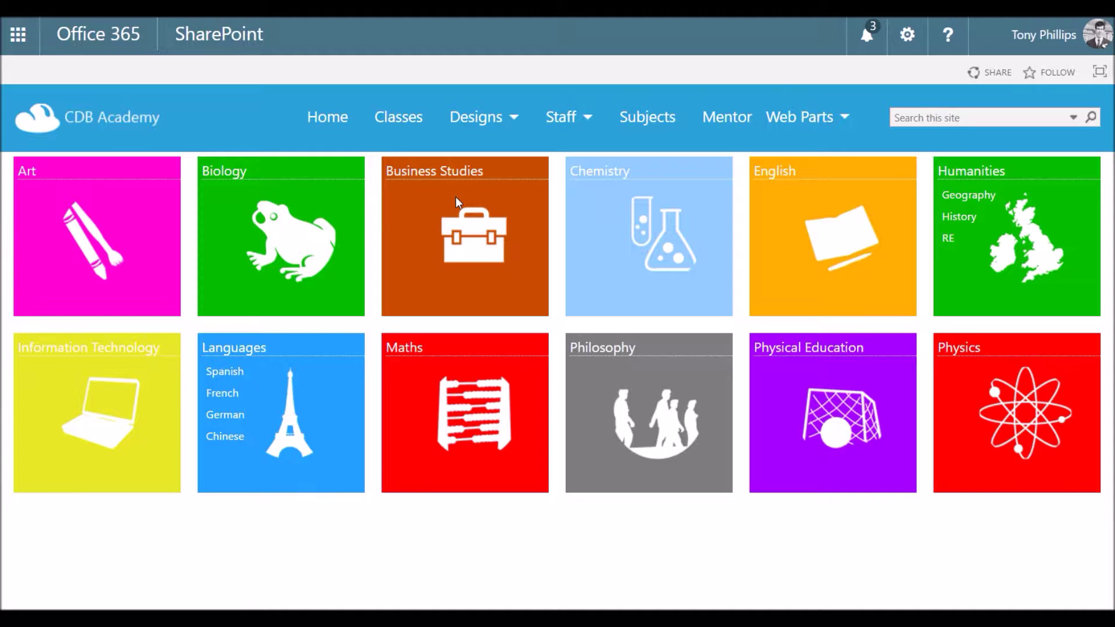
{"action": "left_click", "coordinate": [456, 197]}
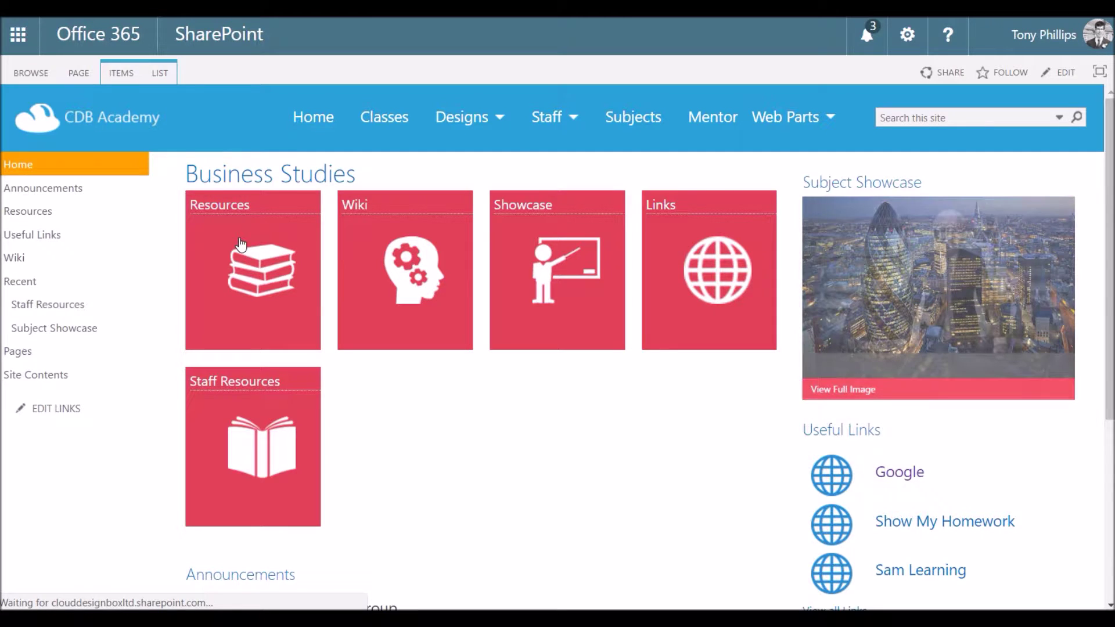
{"action": "left_click", "coordinate": [242, 245]}
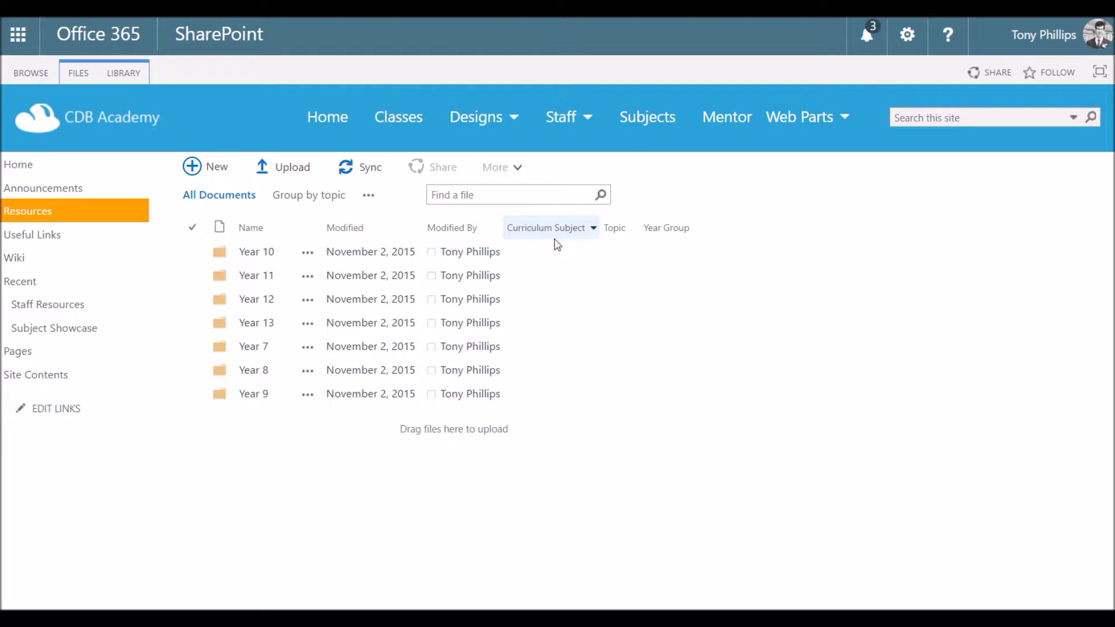
{"action": "left_click", "coordinate": [313, 203]}
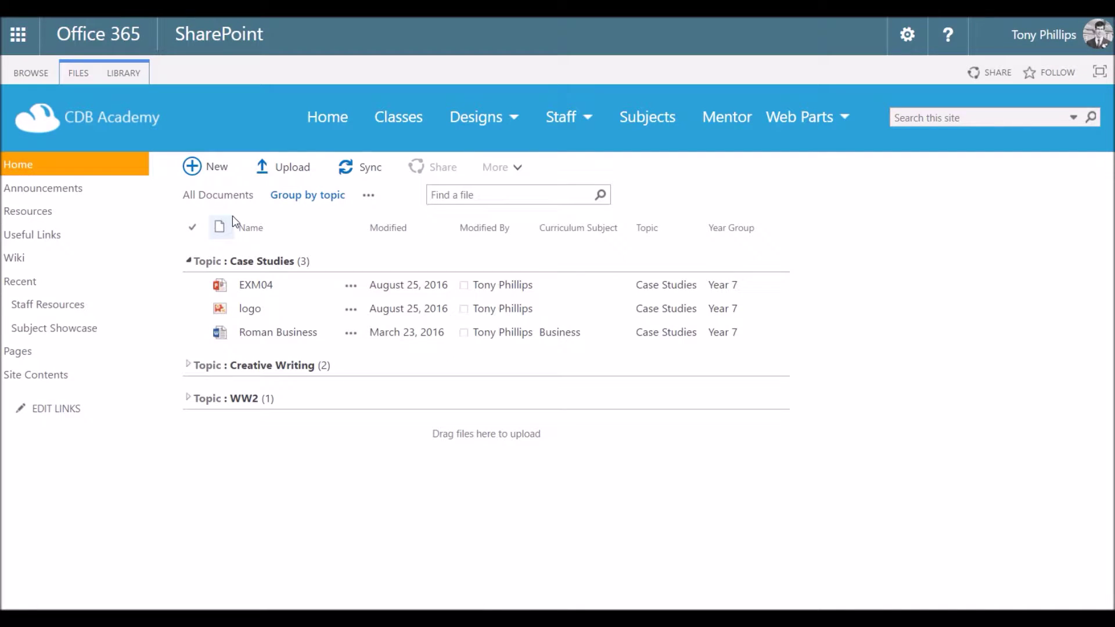
{"action": "left_click", "coordinate": [234, 197]}
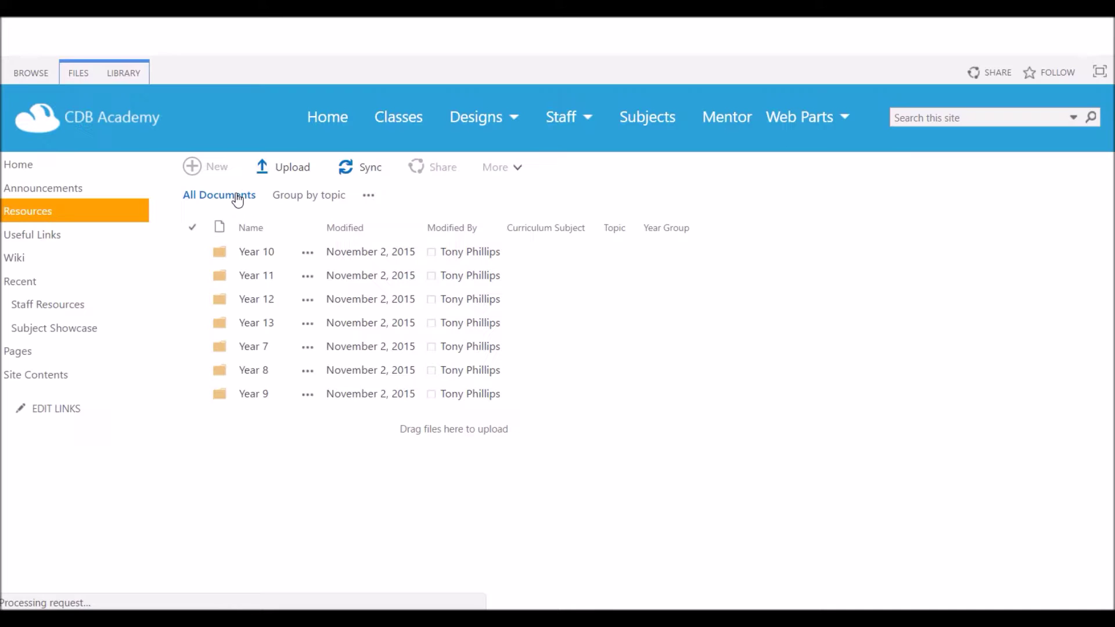
{"action": "left_click", "coordinate": [216, 169]}
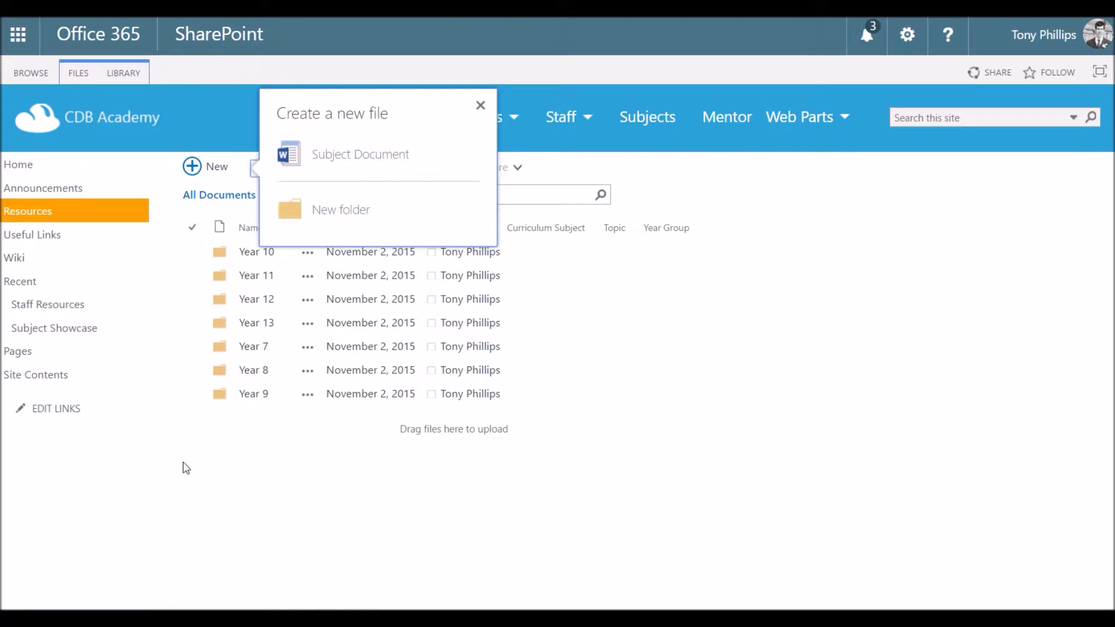
{"action": "key", "text": "Escape"}
{"action": "left_click", "coordinate": [308, 196]}
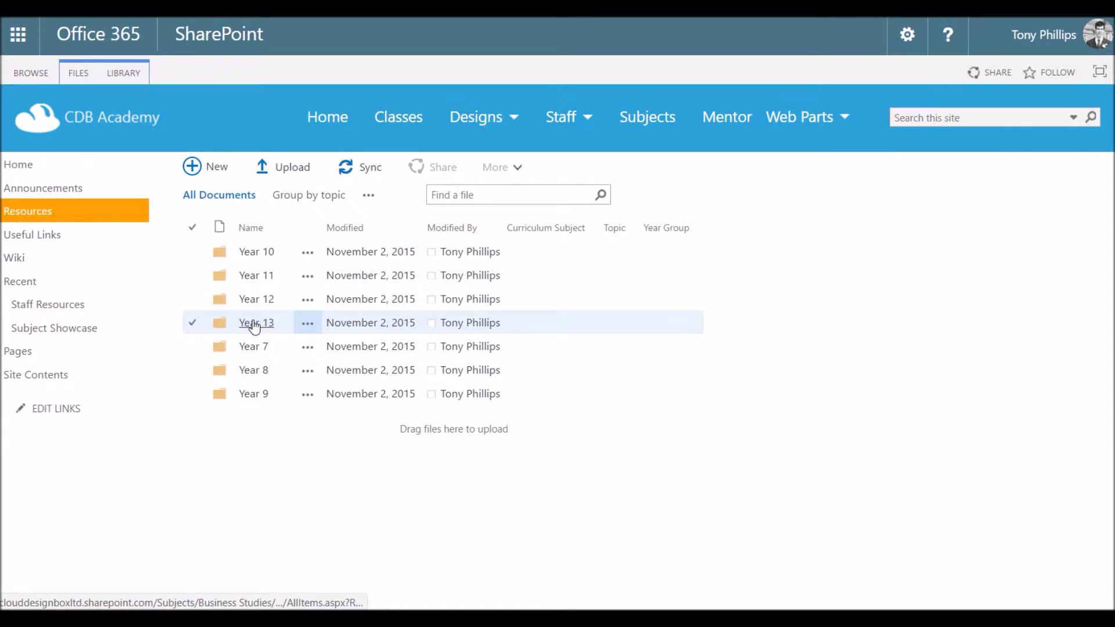
{"action": "key", "text": "alt+Left"}
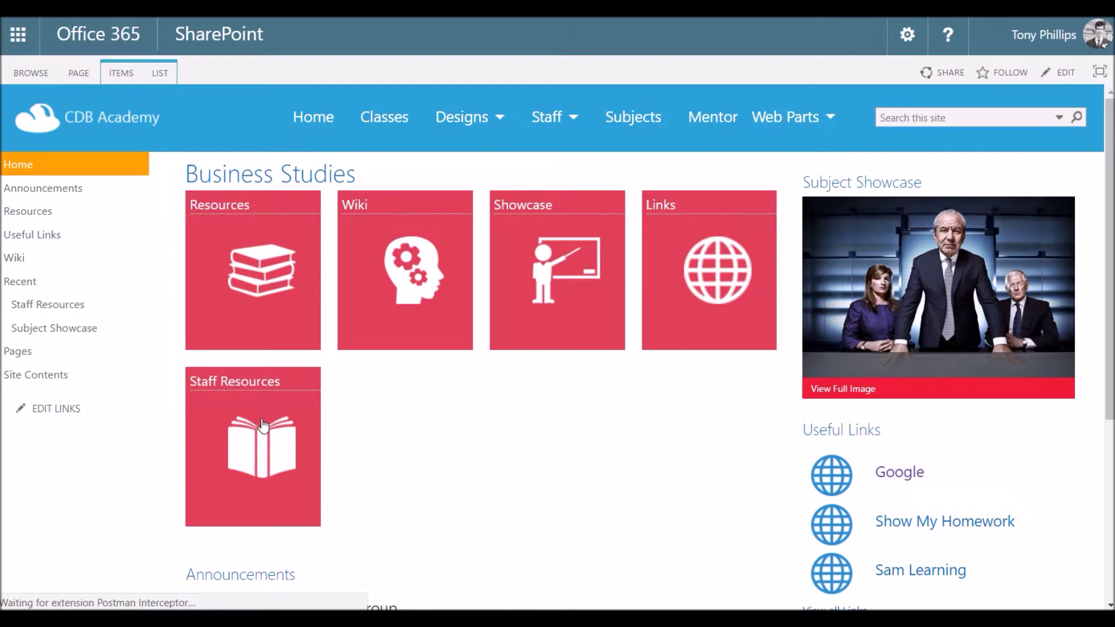
Create a new Word document from the Business Studies Staff Resources library.
{"action": "left_click", "coordinate": [248, 384]}
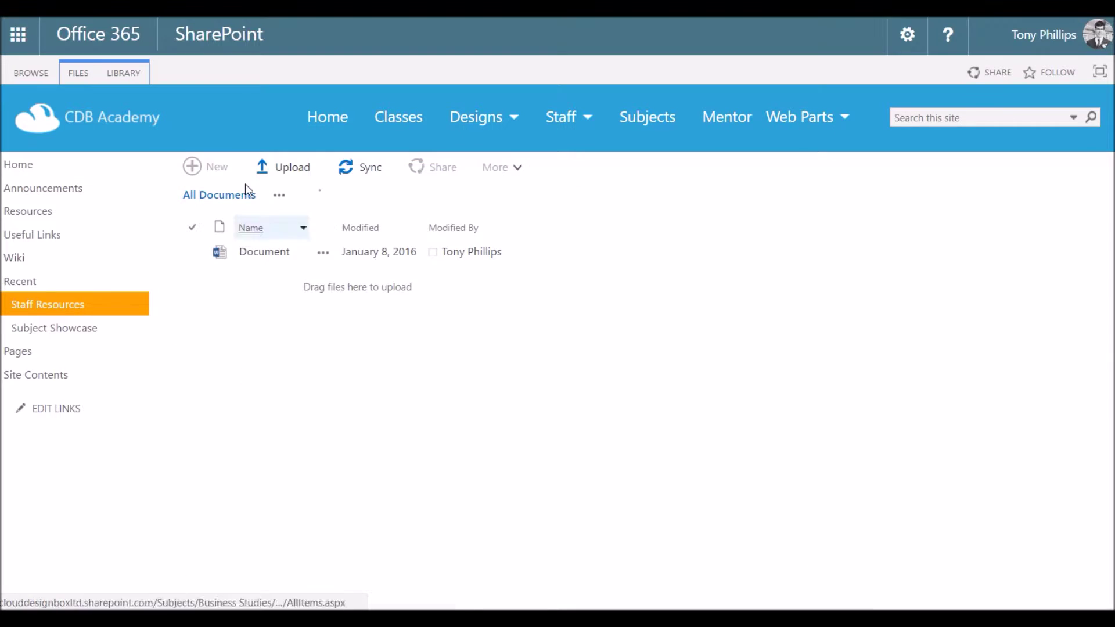
{"action": "left_click", "coordinate": [213, 172]}
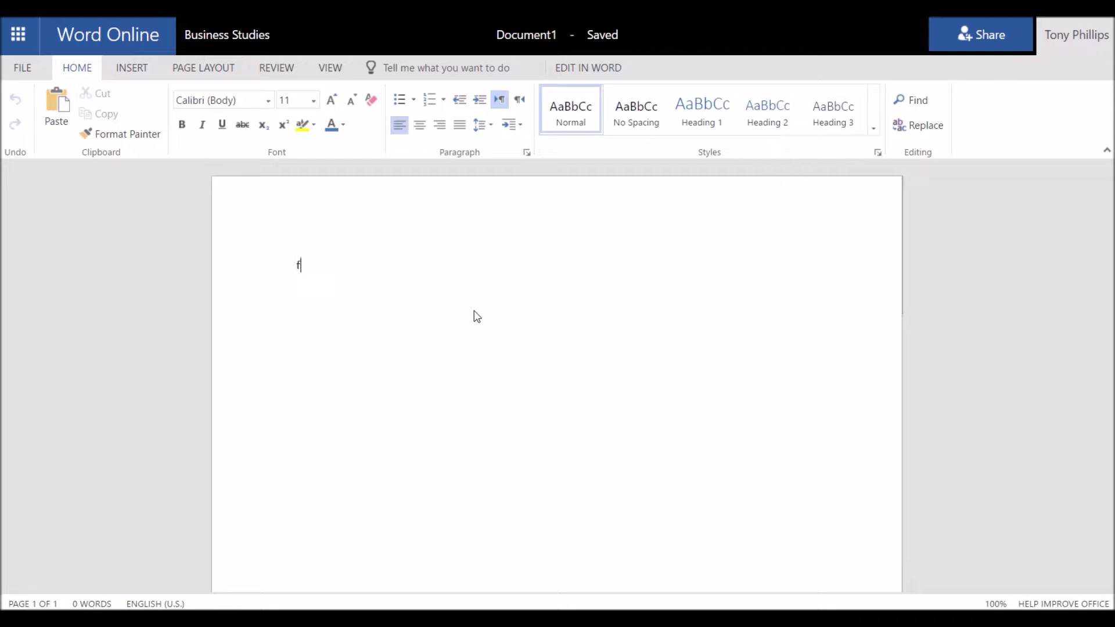
Type some sample letters, rename Document1 to 'Test document', and return to the Business Studies library.
{"action": "type", "text": "sdff sdf"}
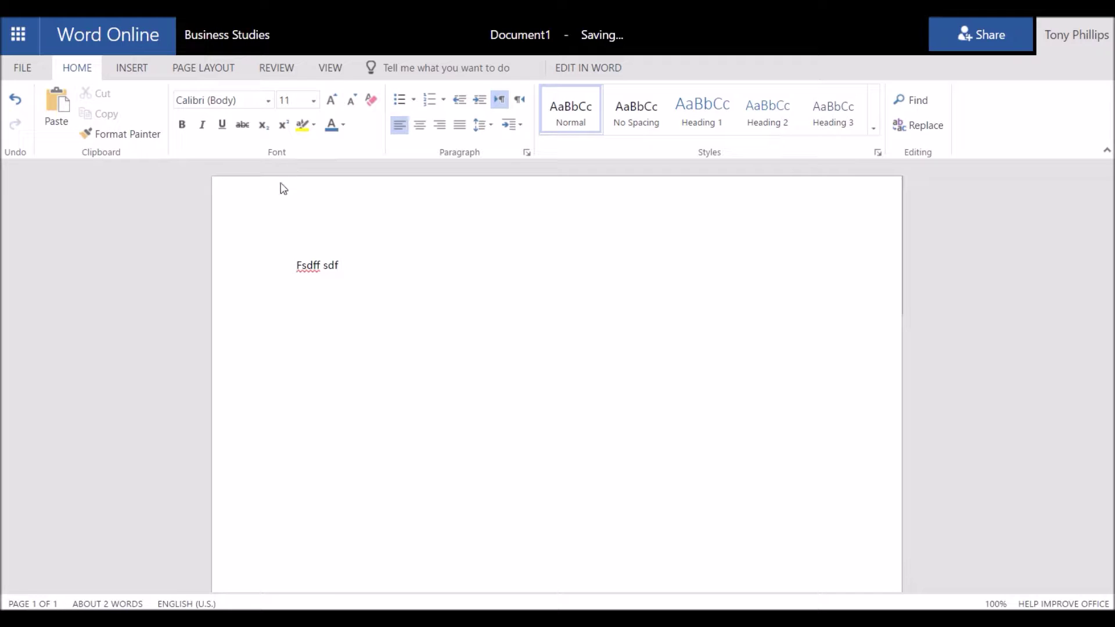
{"action": "left_click", "coordinate": [545, 36]}
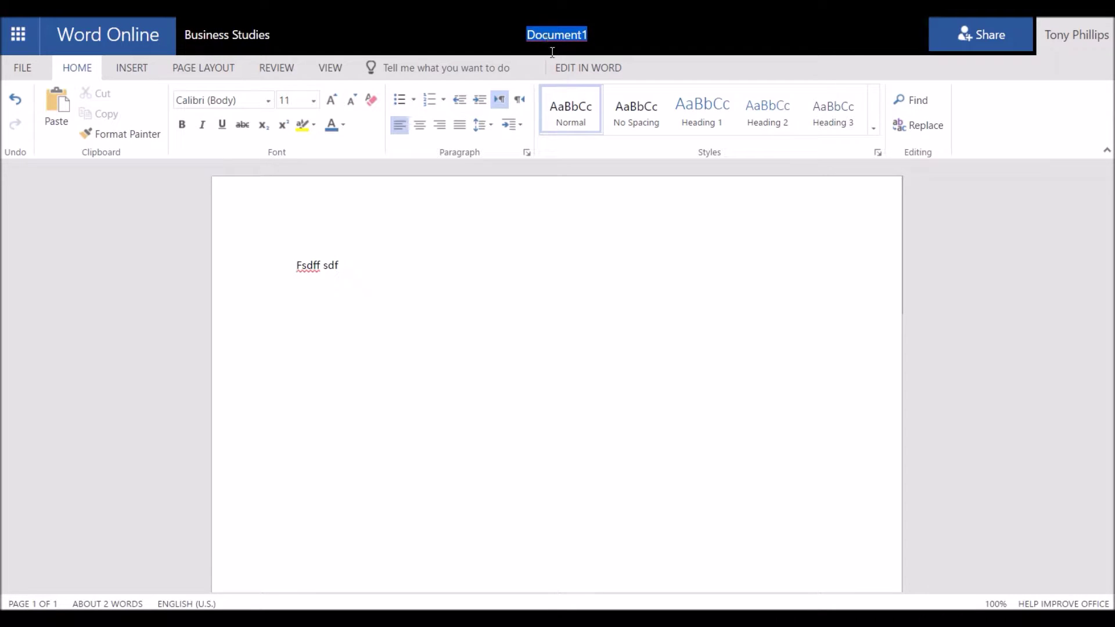
{"action": "type", "text": "Test document"}
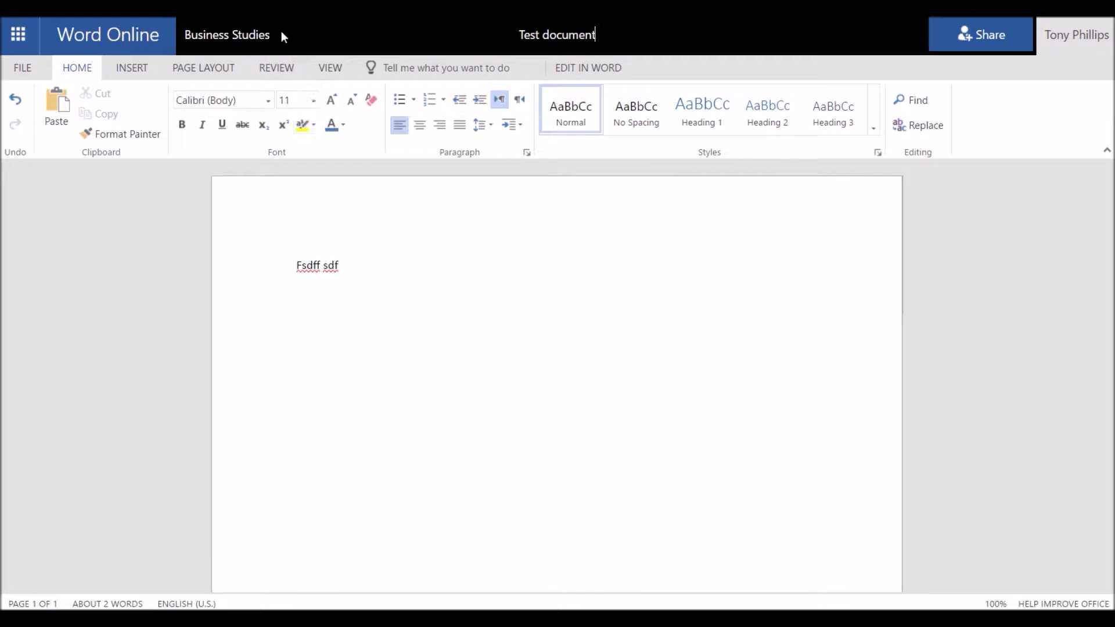
{"action": "left_click", "coordinate": [242, 39]}
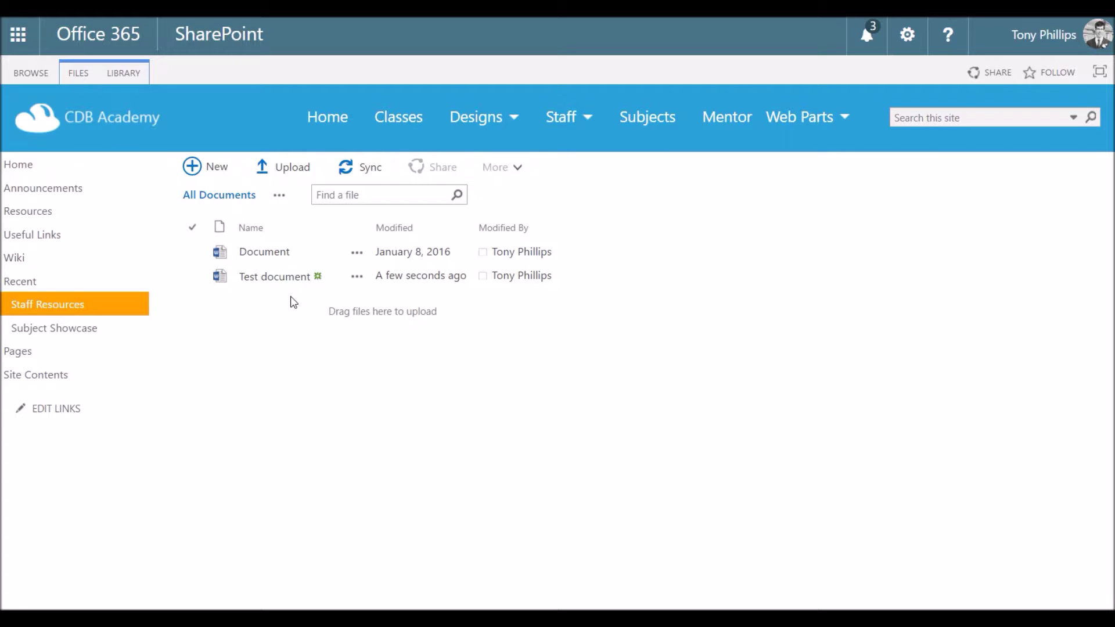
Search the site for 'romans' and look over the four matching results.
{"action": "left_click", "coordinate": [920, 113]}
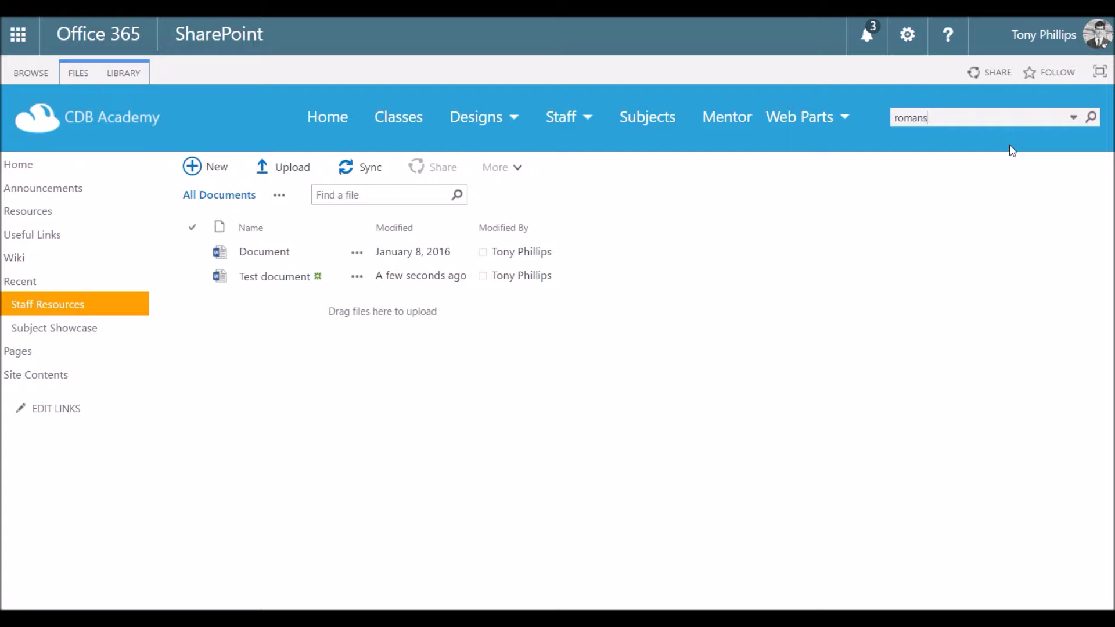
{"action": "key", "text": "Return"}
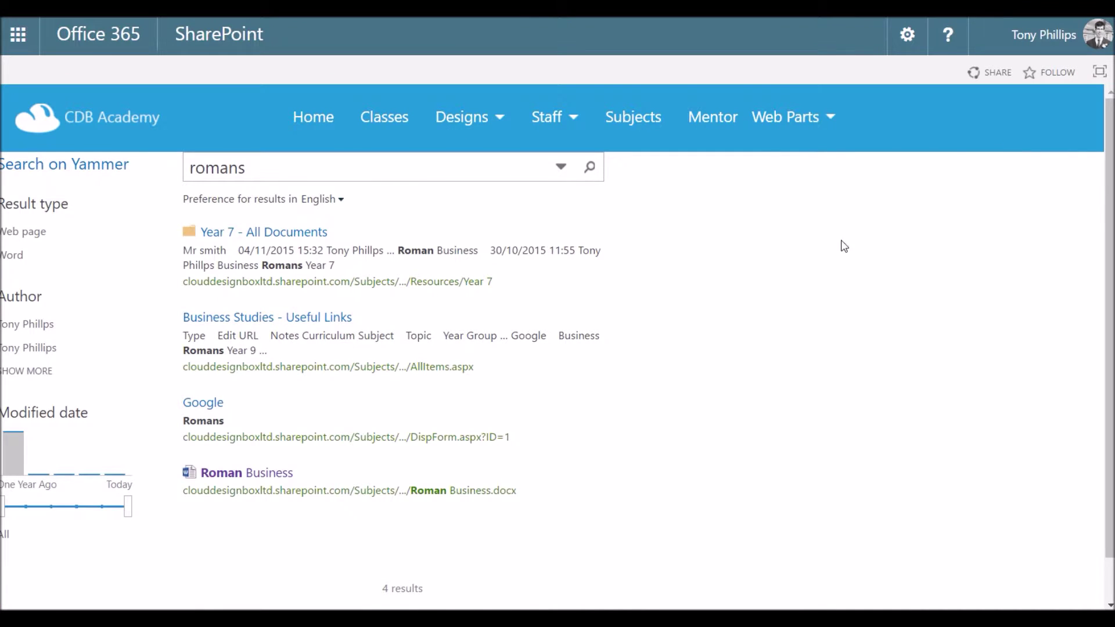
{"action": "mouse_move", "coordinate": [433, 254]}
{"action": "mouse_move", "coordinate": [238, 477]}
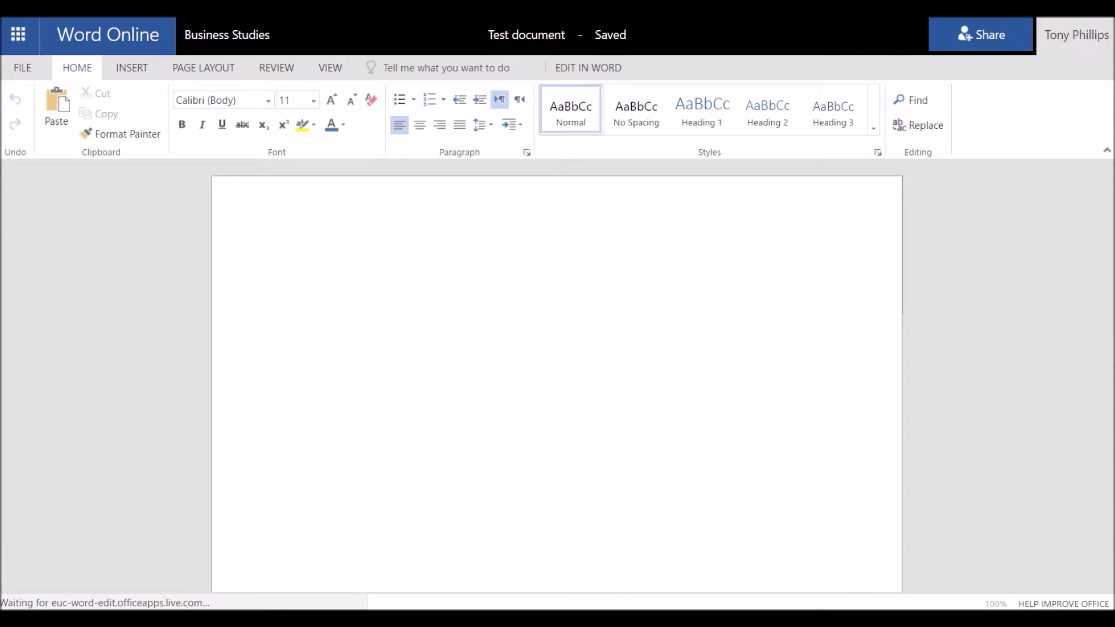
Leave Test document for the Business Studies library and bring up the Office 365 app list.
{"action": "left_click", "coordinate": [257, 31]}
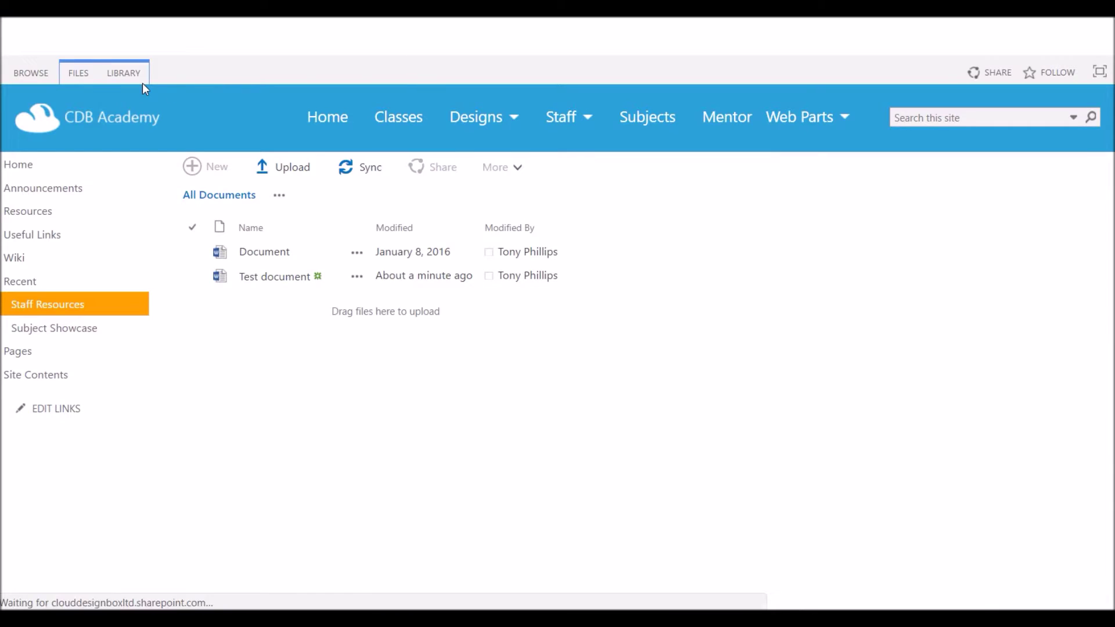
{"action": "left_click", "coordinate": [11, 49]}
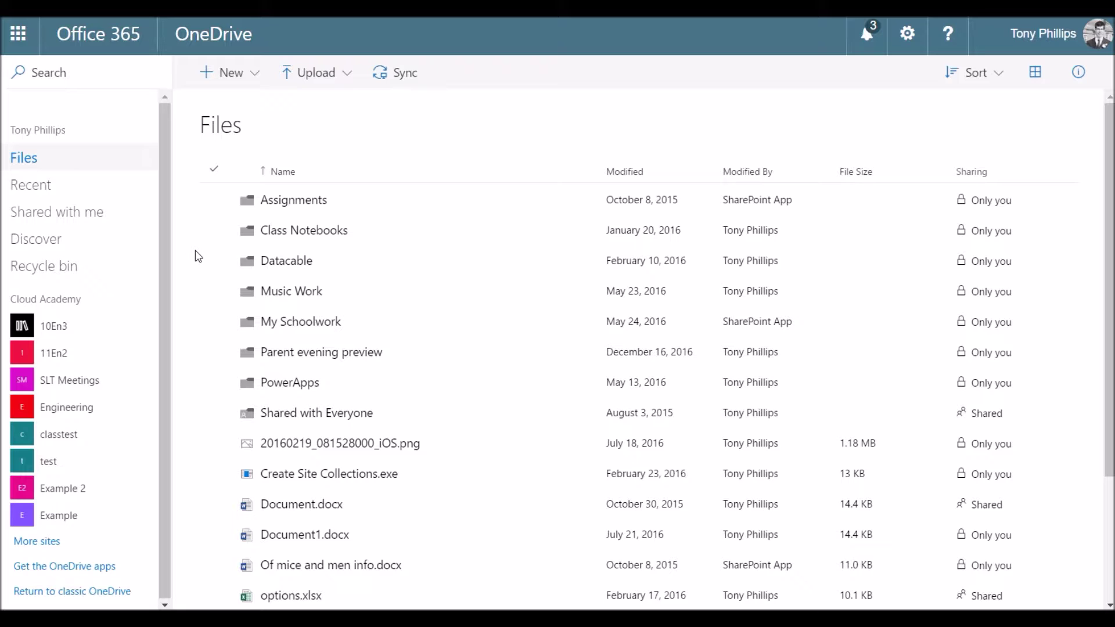
Preview OneDrive's New and Upload options, then bring up the Office 365 app launcher.
{"action": "left_click", "coordinate": [258, 83]}
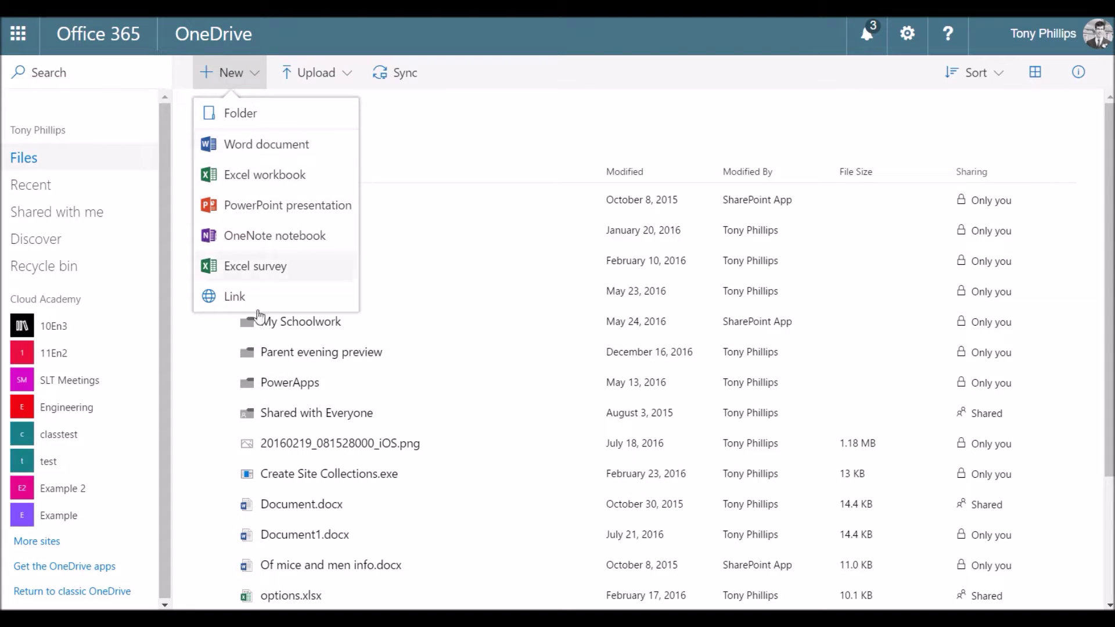
{"action": "left_click", "coordinate": [348, 84]}
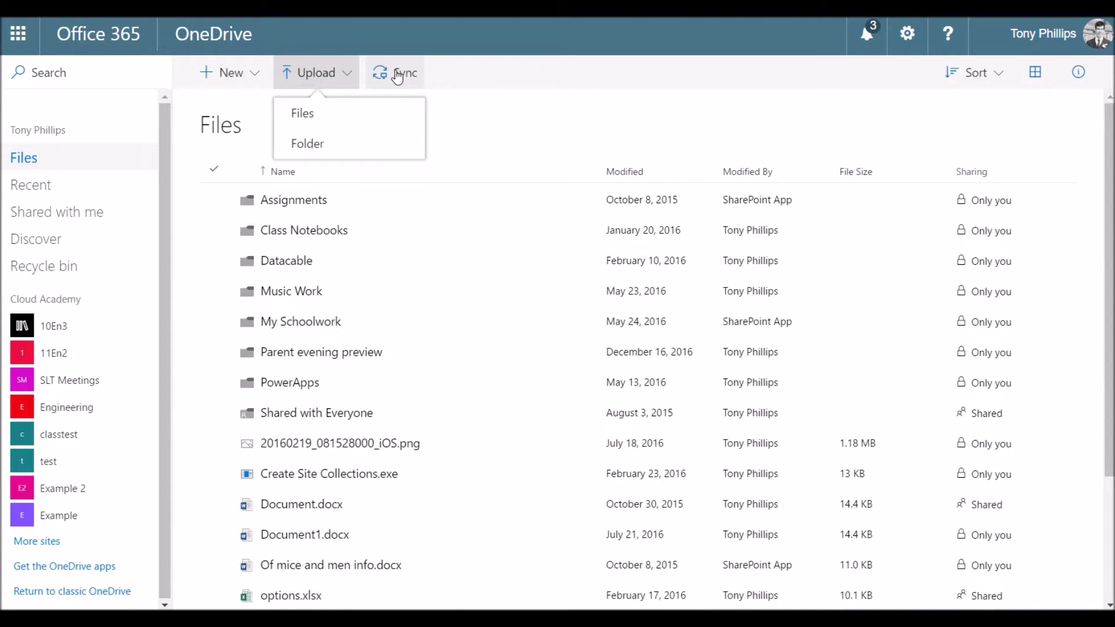
{"action": "left_click", "coordinate": [499, 126]}
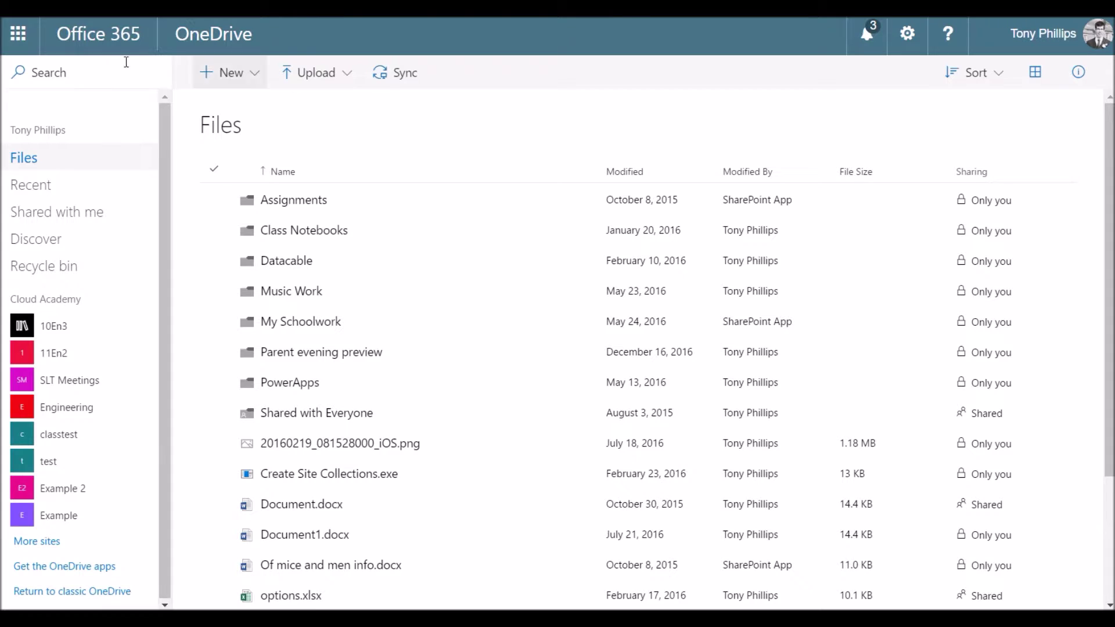
{"action": "left_click", "coordinate": [22, 39]}
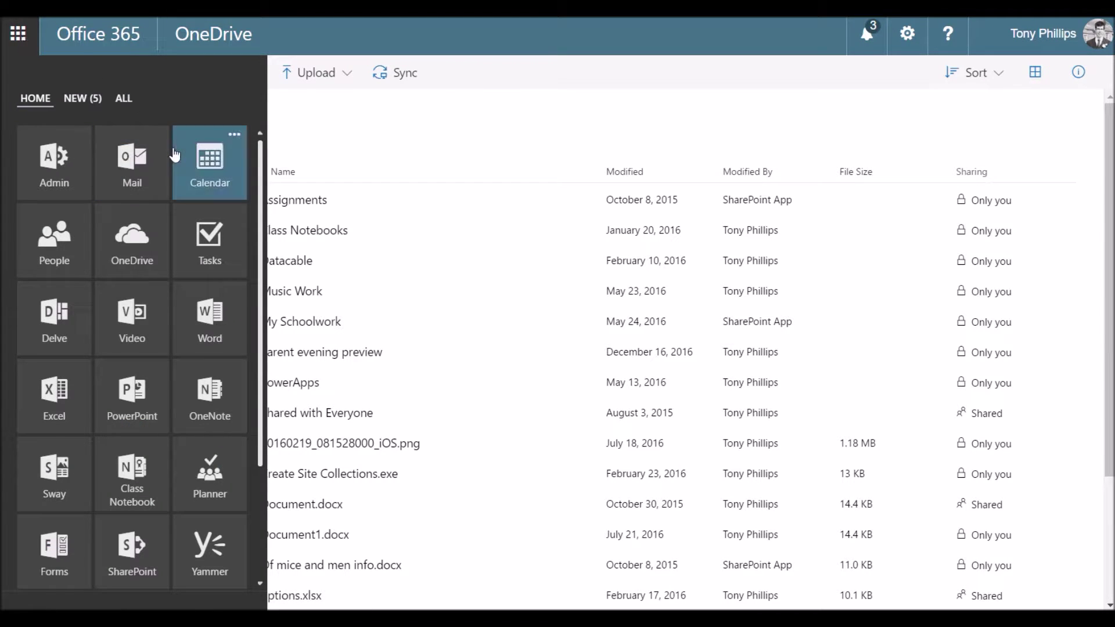
Switch to Classroom and show class 10En3's completed assignments.
{"action": "scroll", "coordinate": [161, 183], "scroll_direction": "down", "scroll_amount": 1}
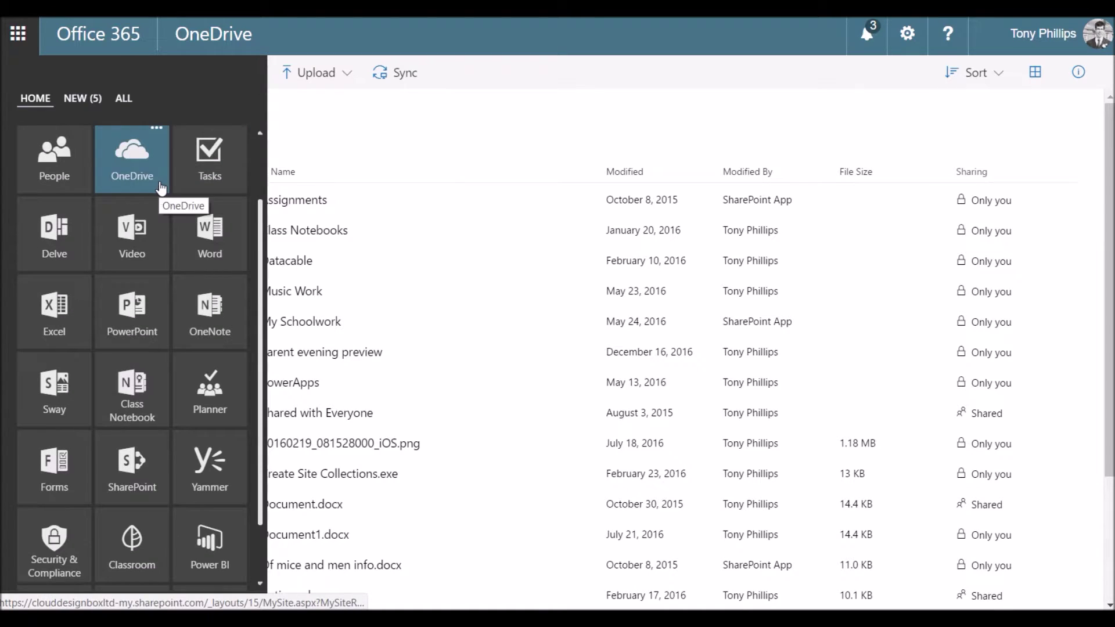
{"action": "scroll", "coordinate": [161, 185], "scroll_direction": "down", "scroll_amount": 1}
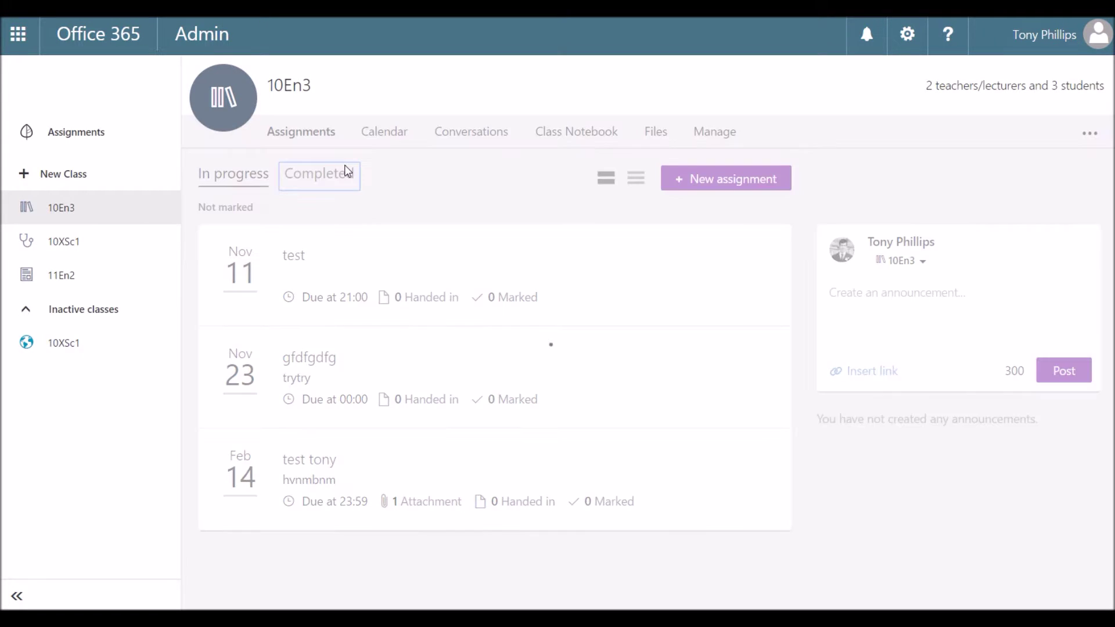
{"action": "left_click", "coordinate": [347, 171]}
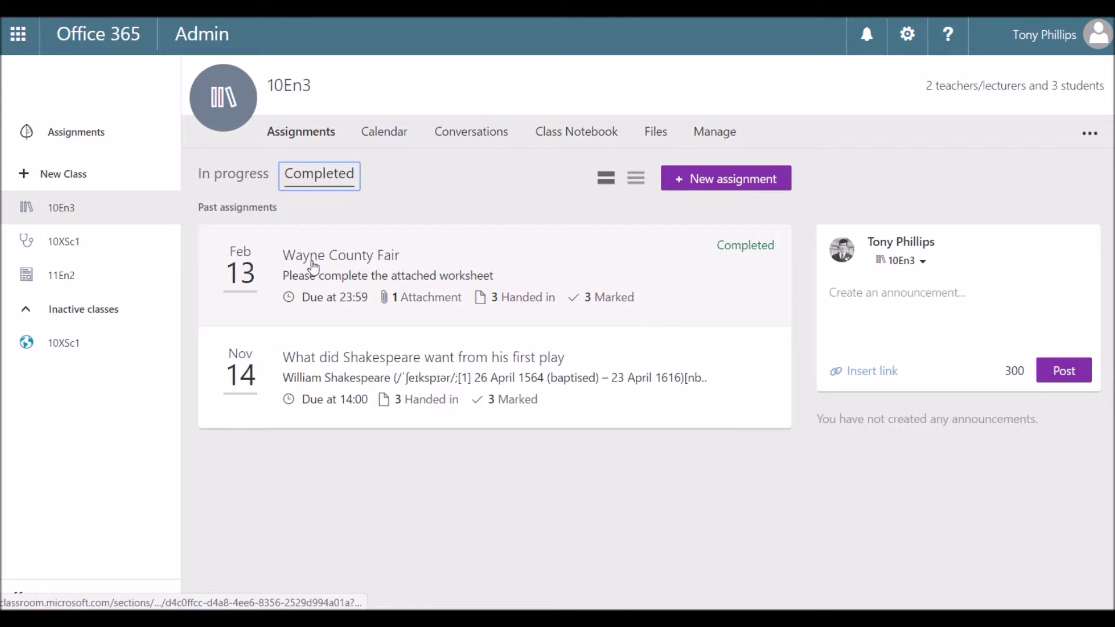
Open the Wayne County Fair assignment and view the students' submissions and marks.
{"action": "left_click", "coordinate": [313, 267]}
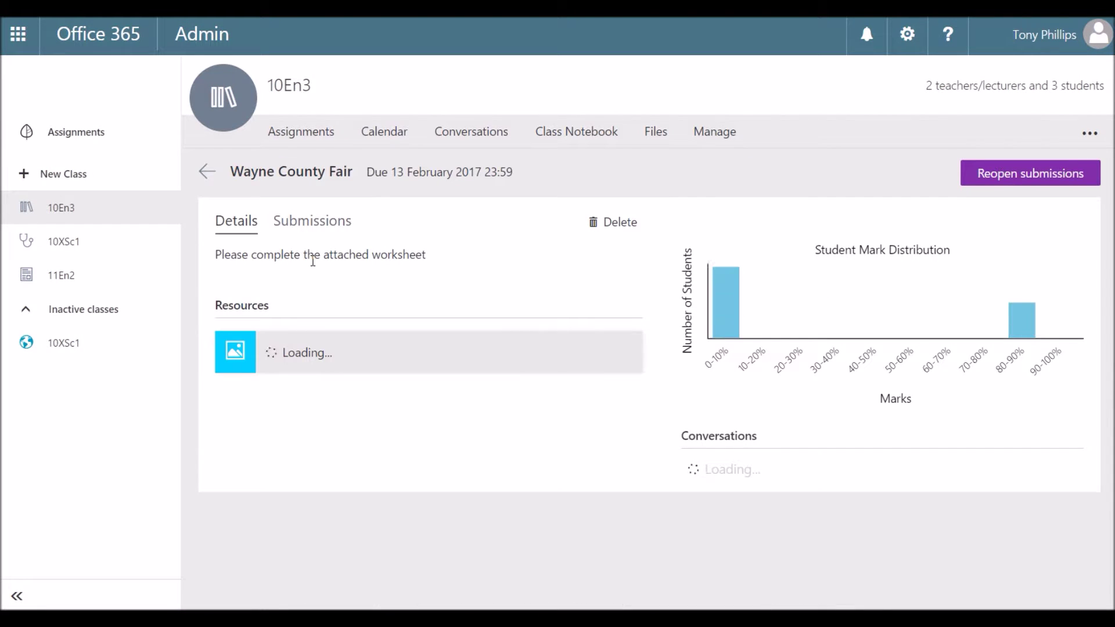
{"action": "mouse_move", "coordinate": [725, 309]}
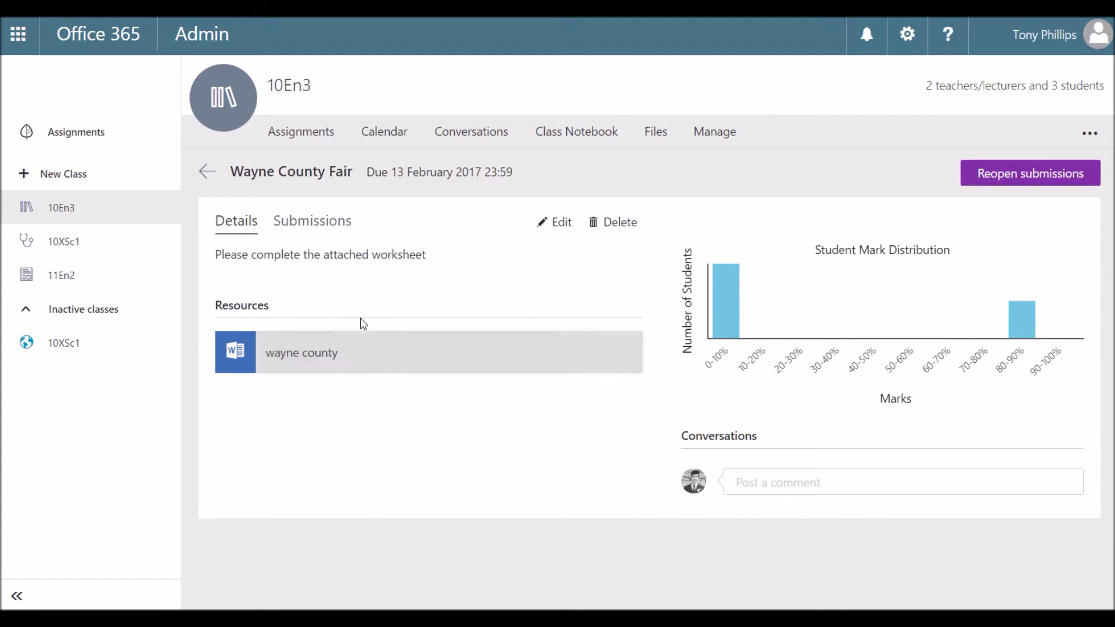
{"action": "left_click", "coordinate": [301, 232]}
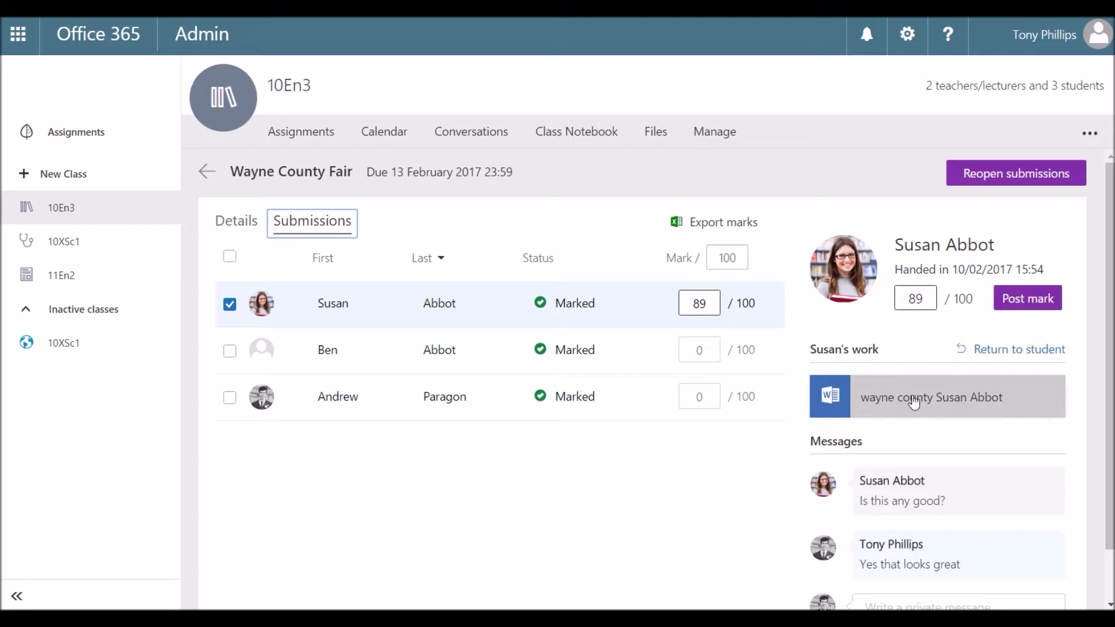
Review the submissions and select the first student's 89 mark, leaving it unchanged.
{"action": "scroll", "coordinate": [912, 389], "scroll_direction": "down", "scroll_amount": 1}
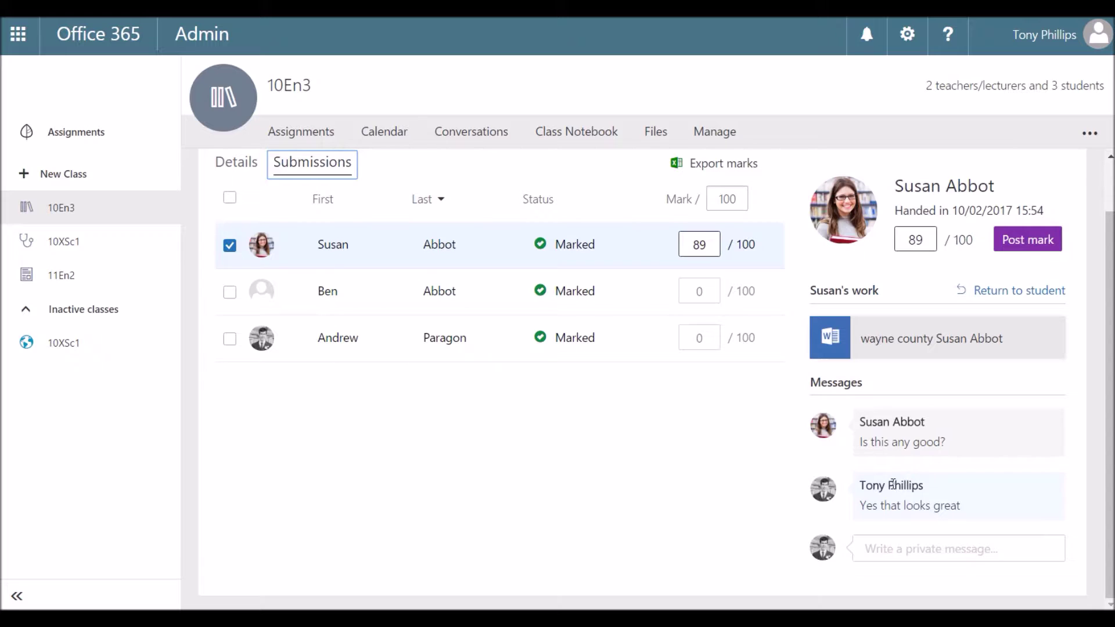
{"action": "scroll", "coordinate": [909, 472], "scroll_direction": "up", "scroll_amount": 1}
{"action": "double_click", "coordinate": [705, 305]}
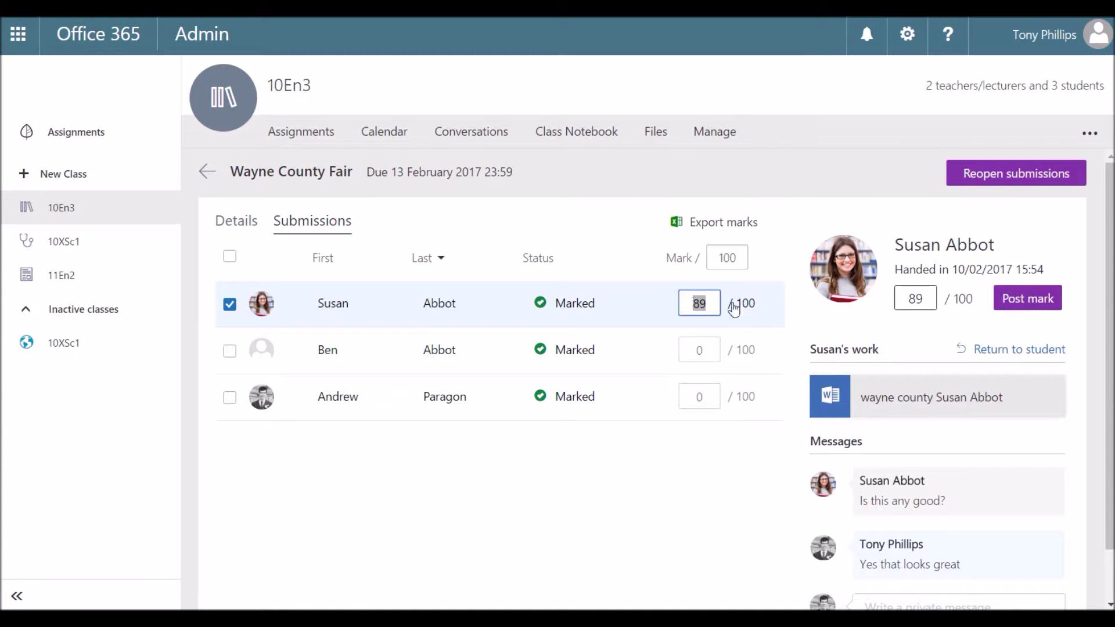
{"action": "left_click", "coordinate": [633, 461]}
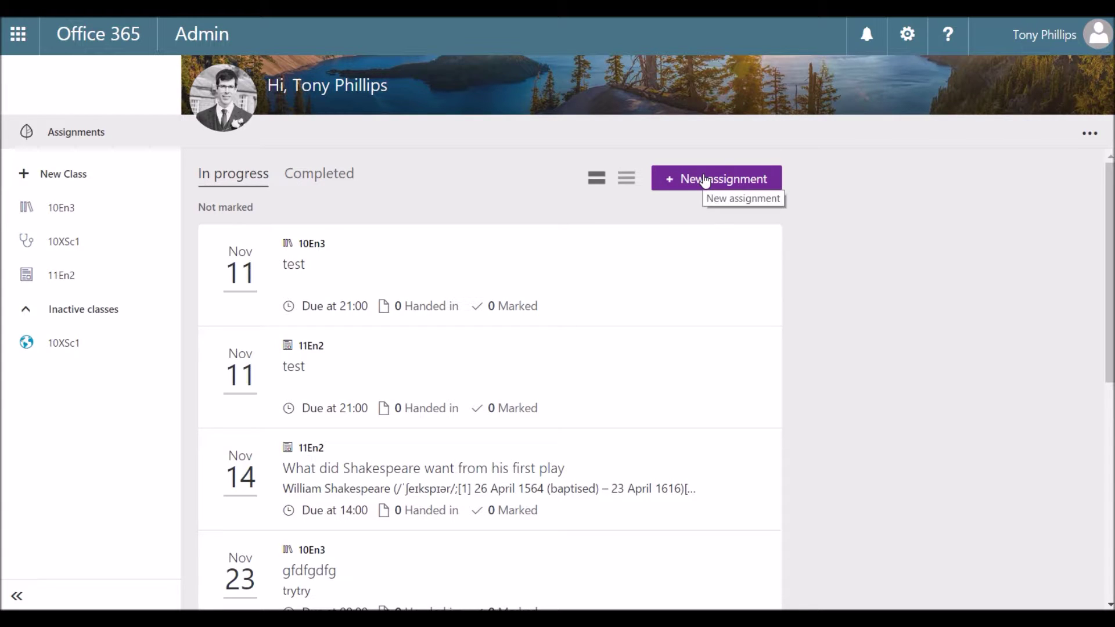
Start a new assignment titled 'Test assignment' with the description 'Please complete the worksheet'.
{"action": "left_click", "coordinate": [705, 180]}
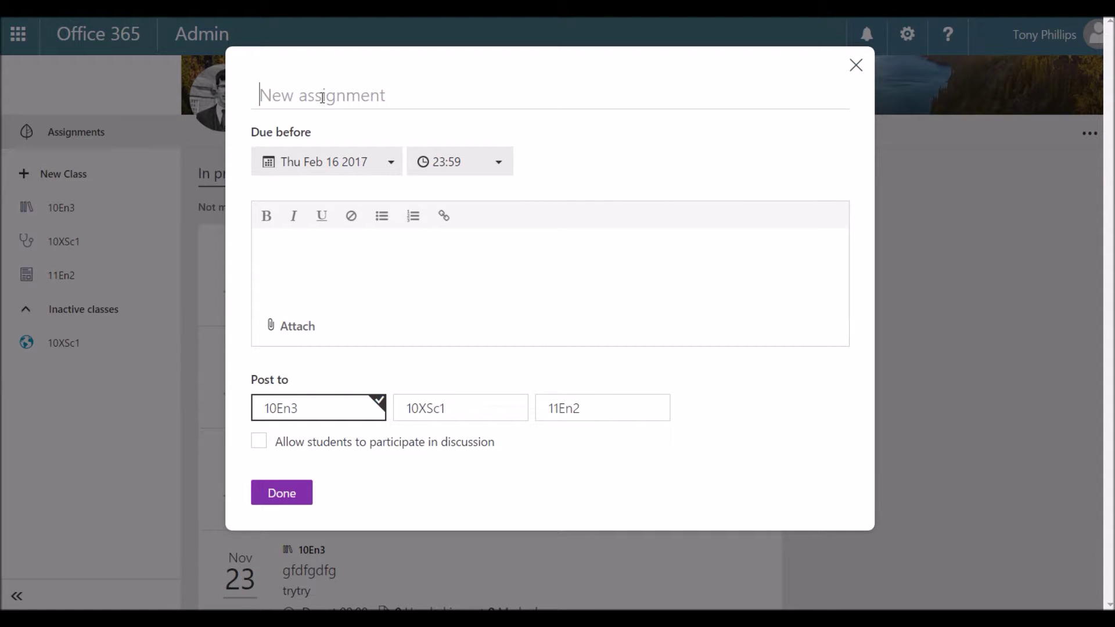
{"action": "type", "text": "Test "}
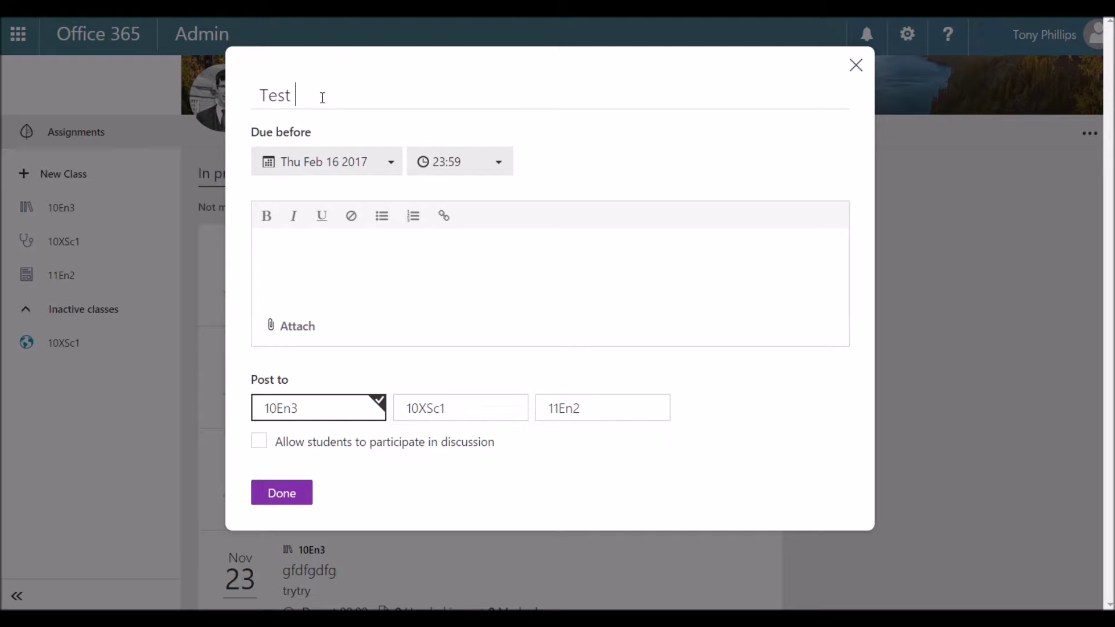
{"action": "type", "text": "assignment"}
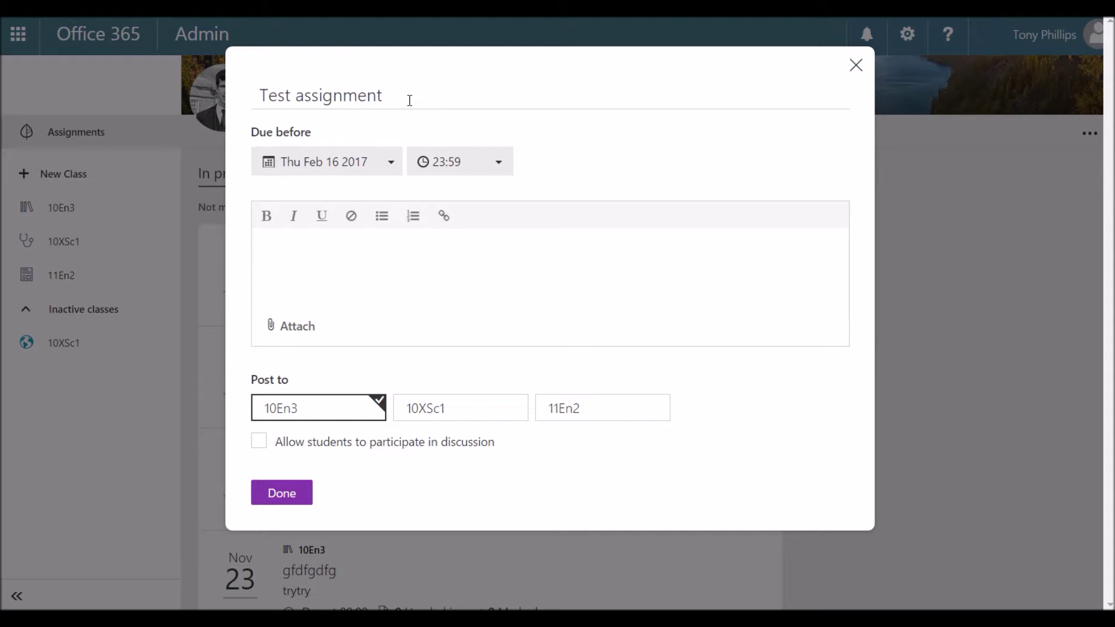
{"action": "left_click", "coordinate": [365, 249]}
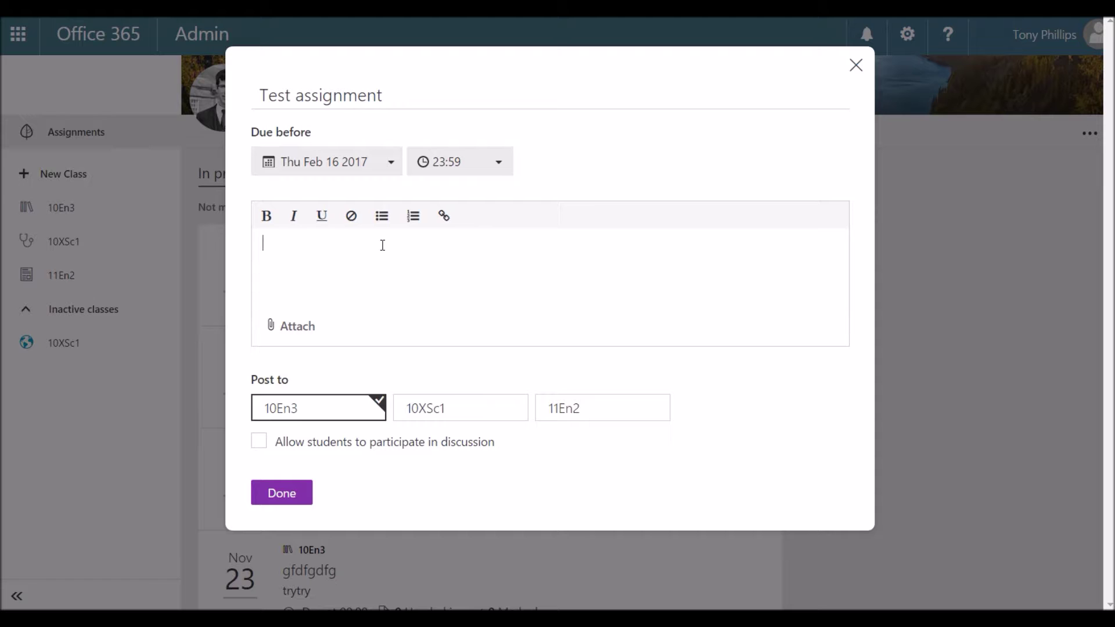
{"action": "type", "text": "Please complete the "}
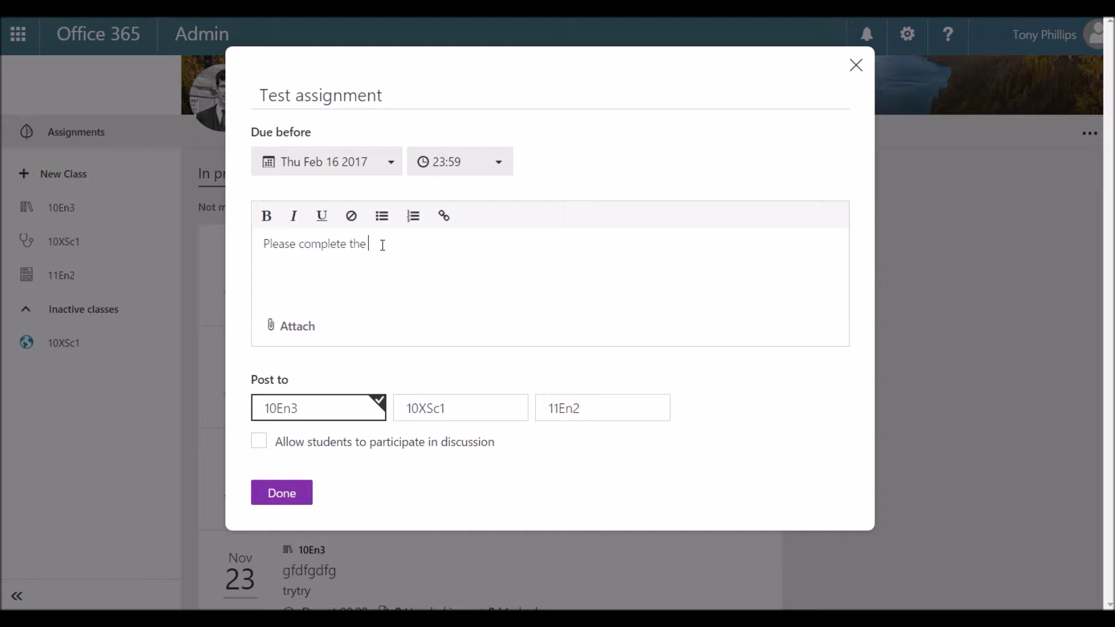
{"action": "type", "text": "worksheet"}
Set the assignment due date to Fri Feb 17 2017 at 15:00.
{"action": "left_click", "coordinate": [396, 162]}
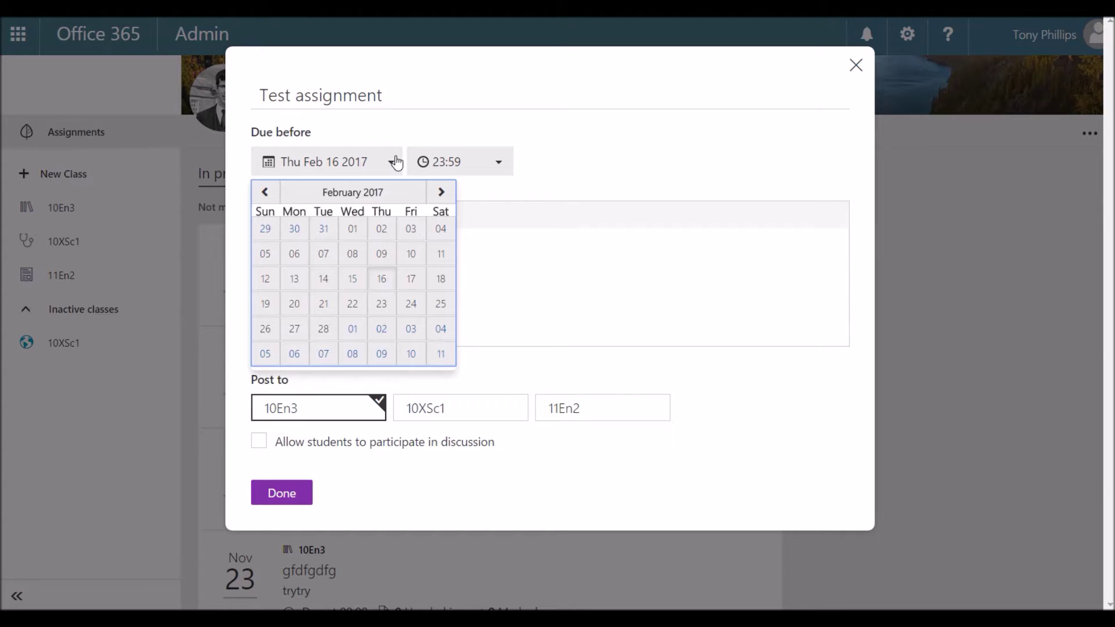
{"action": "left_click", "coordinate": [413, 280]}
{"action": "left_click", "coordinate": [498, 162]}
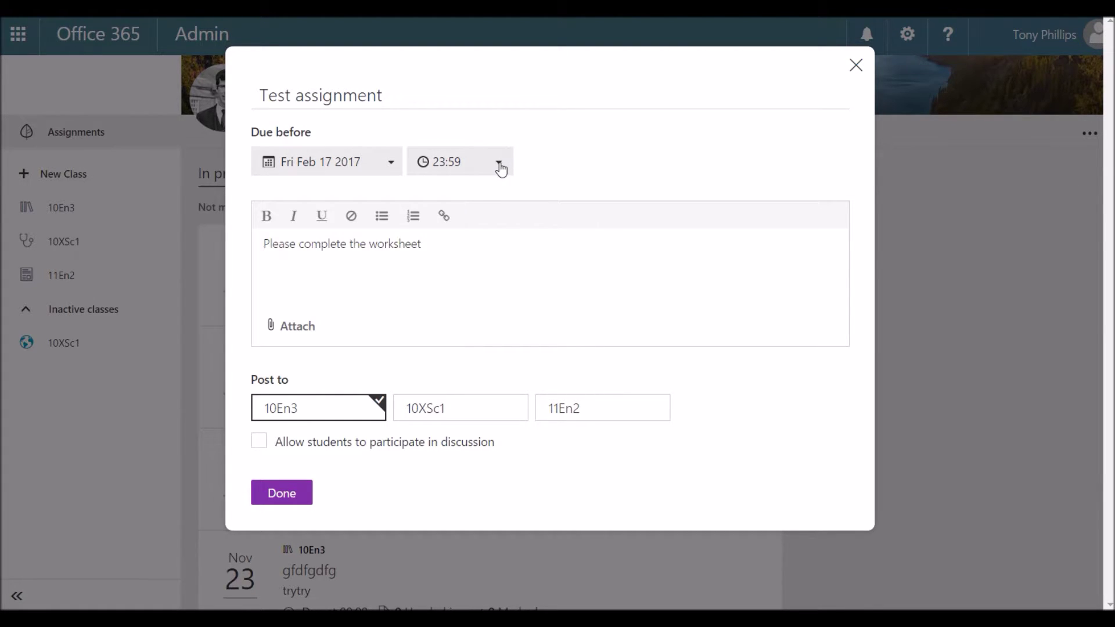
{"action": "left_click", "coordinate": [498, 163]}
{"action": "left_click_drag", "start_coordinate": [514, 222], "coordinate": [514, 302]}
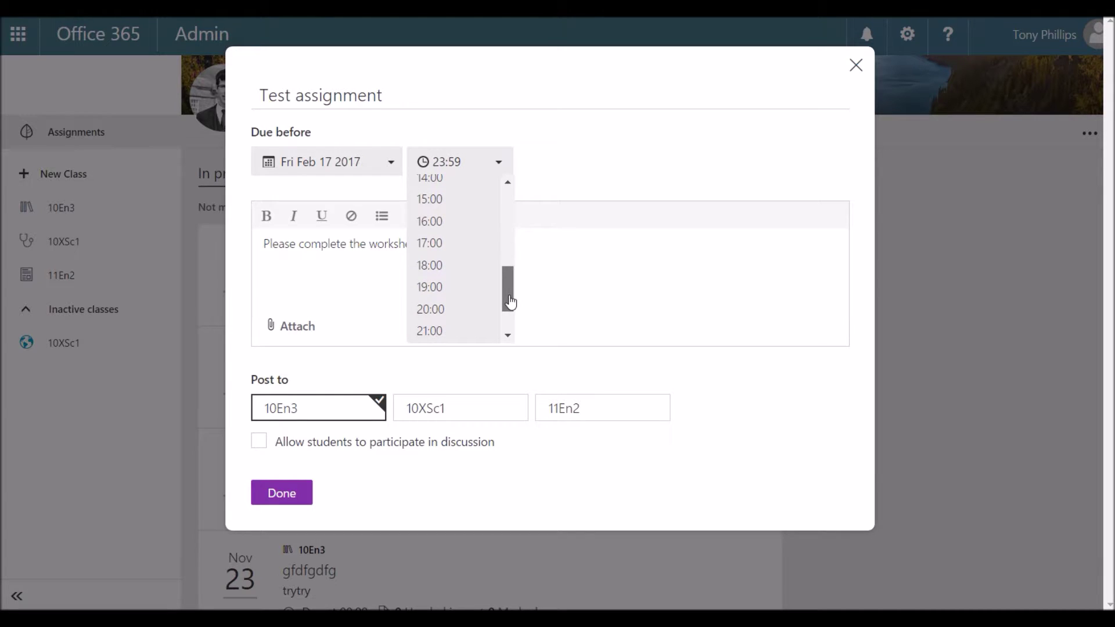
{"action": "left_click", "coordinate": [456, 200]}
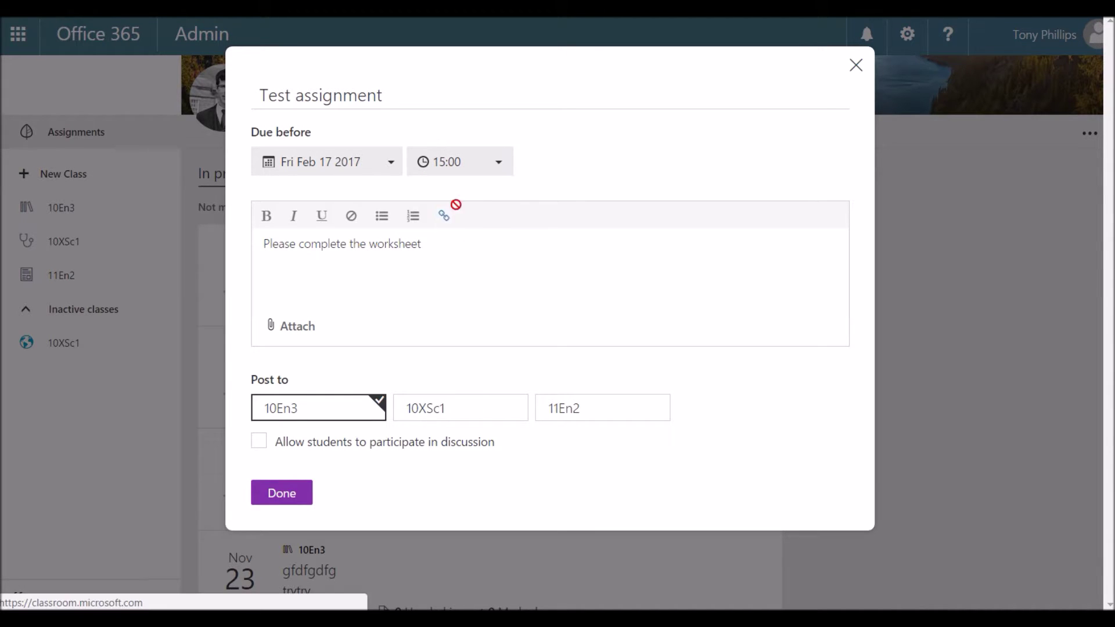
{"action": "left_click", "coordinate": [295, 324]}
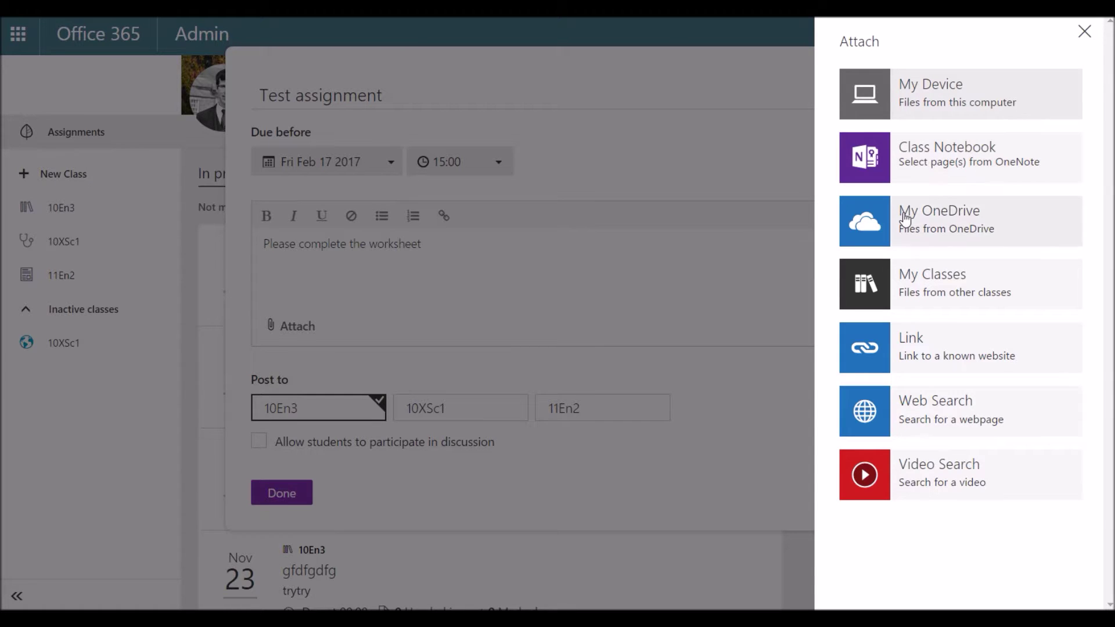
Attach the 'Of mice and men info' file from OneDrive to the assignment.
{"action": "left_click", "coordinate": [947, 226]}
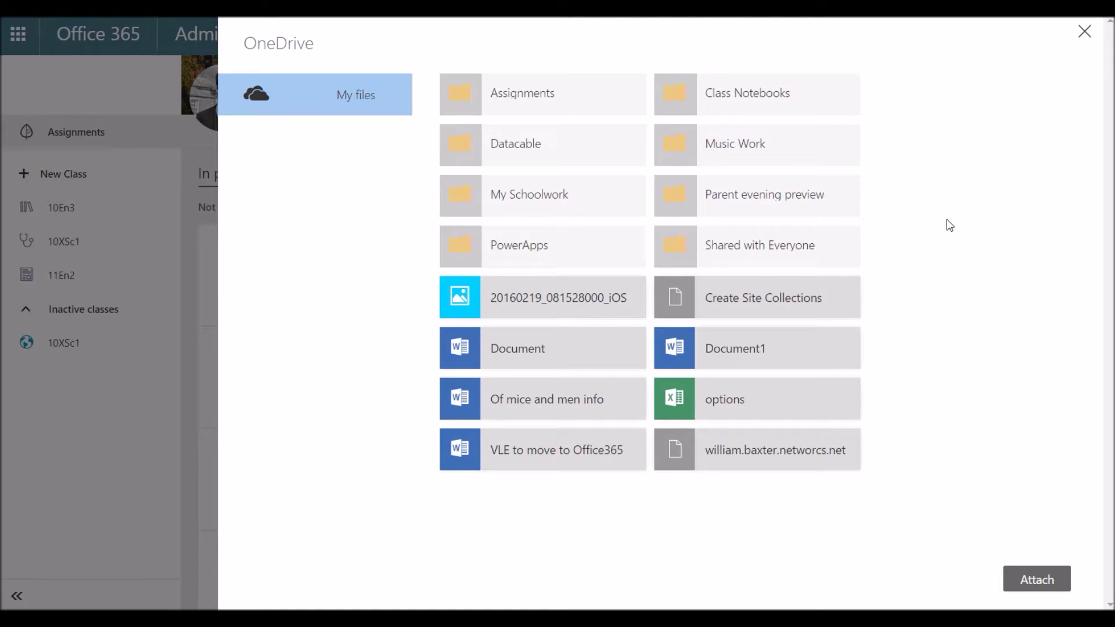
{"action": "left_click", "coordinate": [541, 408]}
{"action": "left_click", "coordinate": [1041, 579]}
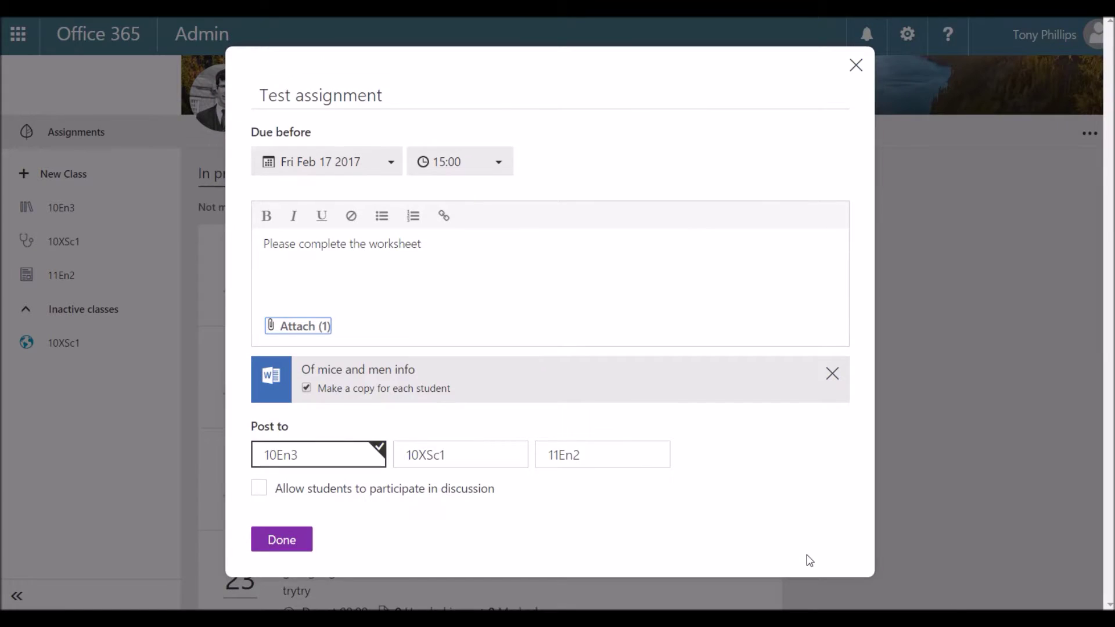
Post the assignment to both 10En3 and 11En2 with discussion allowed.
{"action": "left_click", "coordinate": [308, 389]}
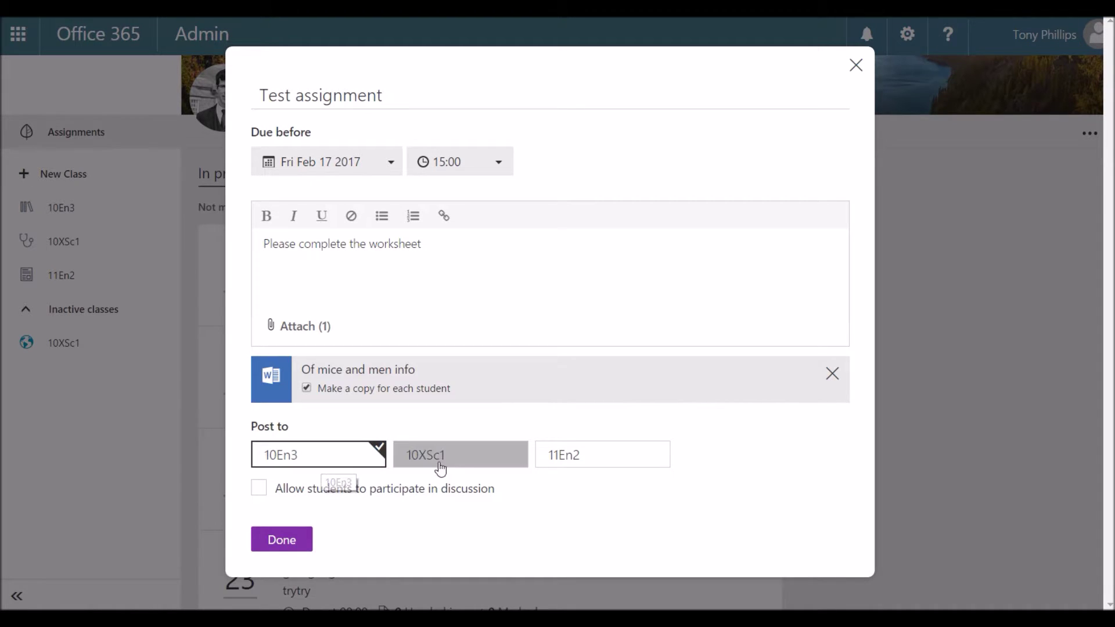
{"action": "left_click", "coordinate": [581, 463]}
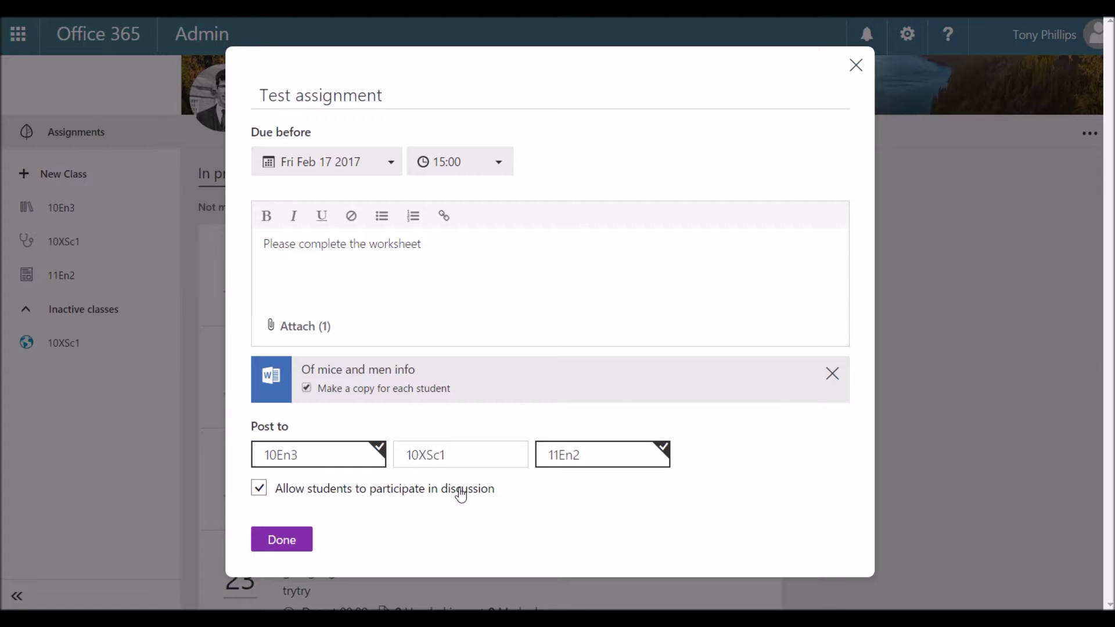
{"action": "left_click", "coordinate": [283, 545]}
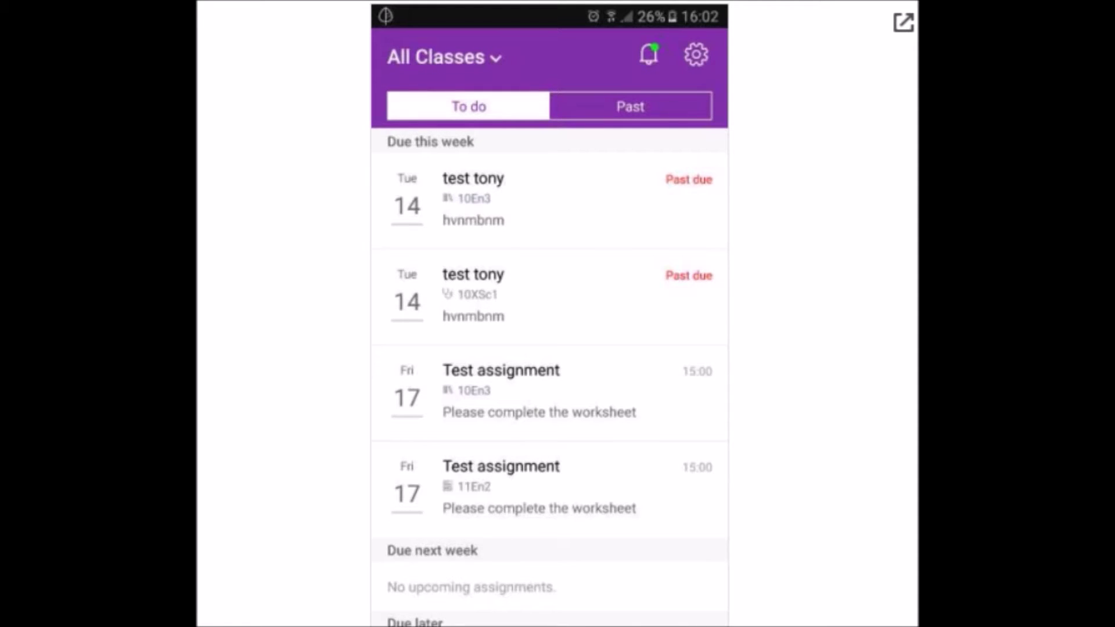
Open the 10En3 Test assignment from the notifications list.
{"action": "left_click", "coordinate": [473, 198]}
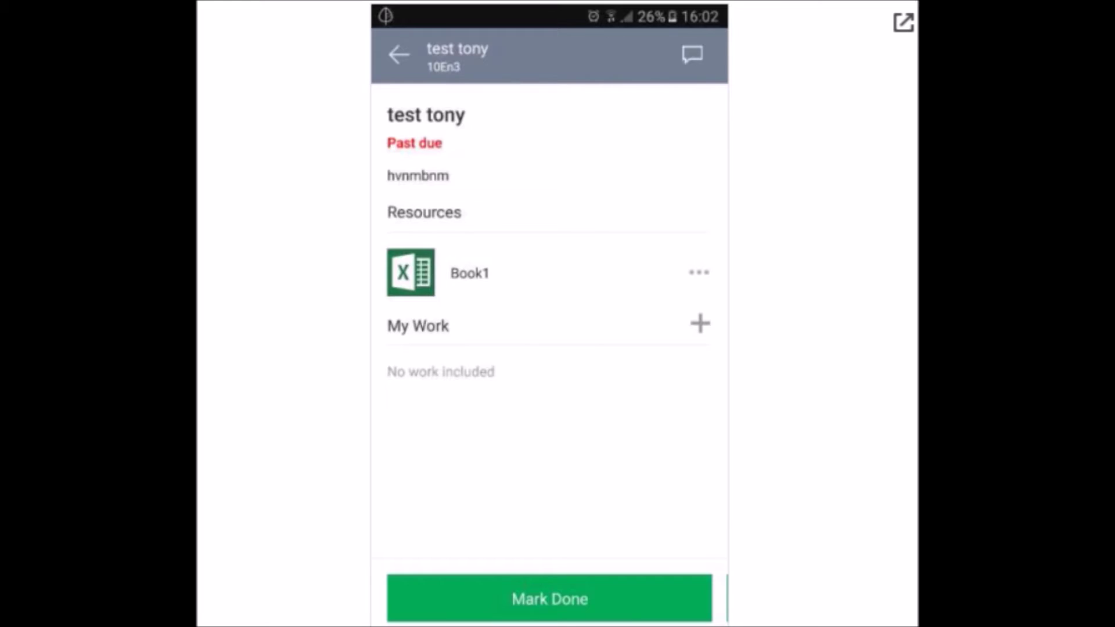
{"action": "key", "text": "Escape"}
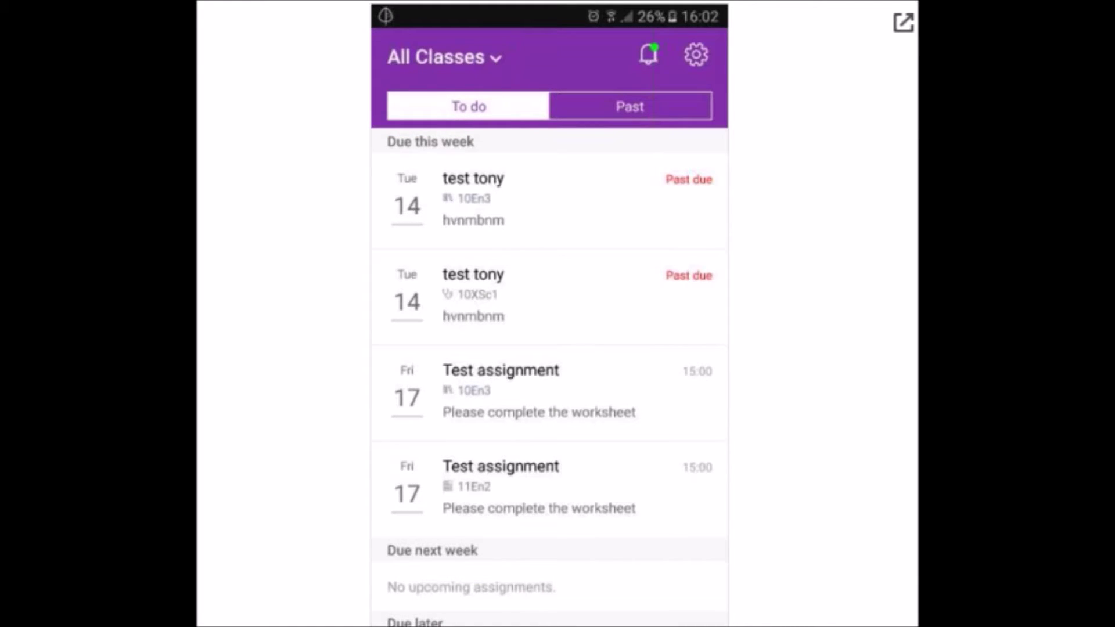
{"action": "left_click", "coordinate": [649, 54]}
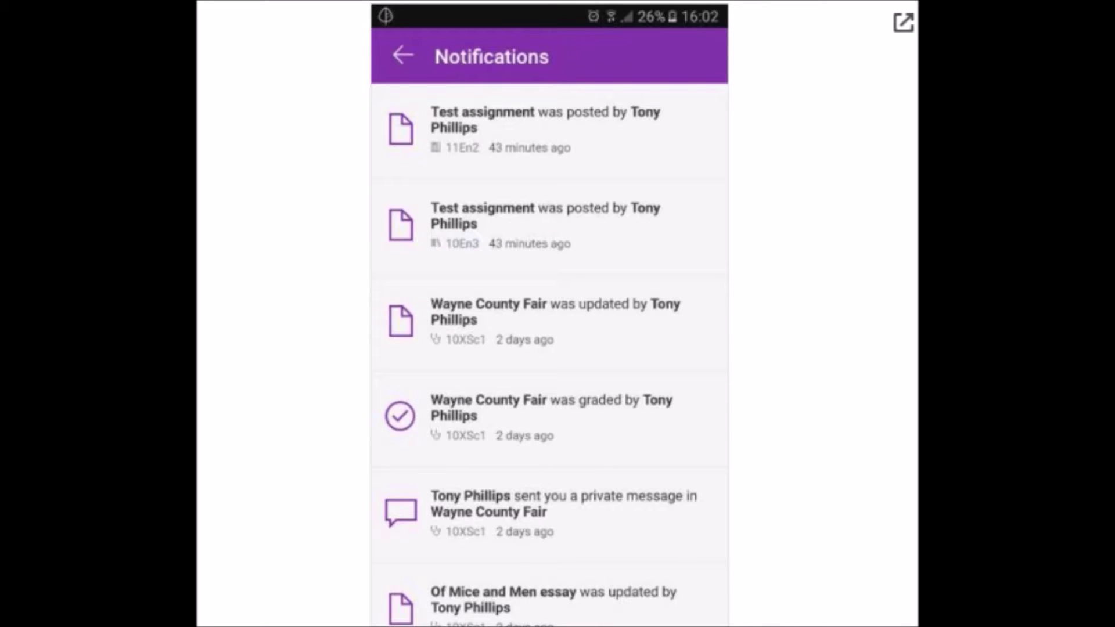
{"action": "scroll", "coordinate": [549, 349], "scroll_direction": "down", "scroll_amount": 3}
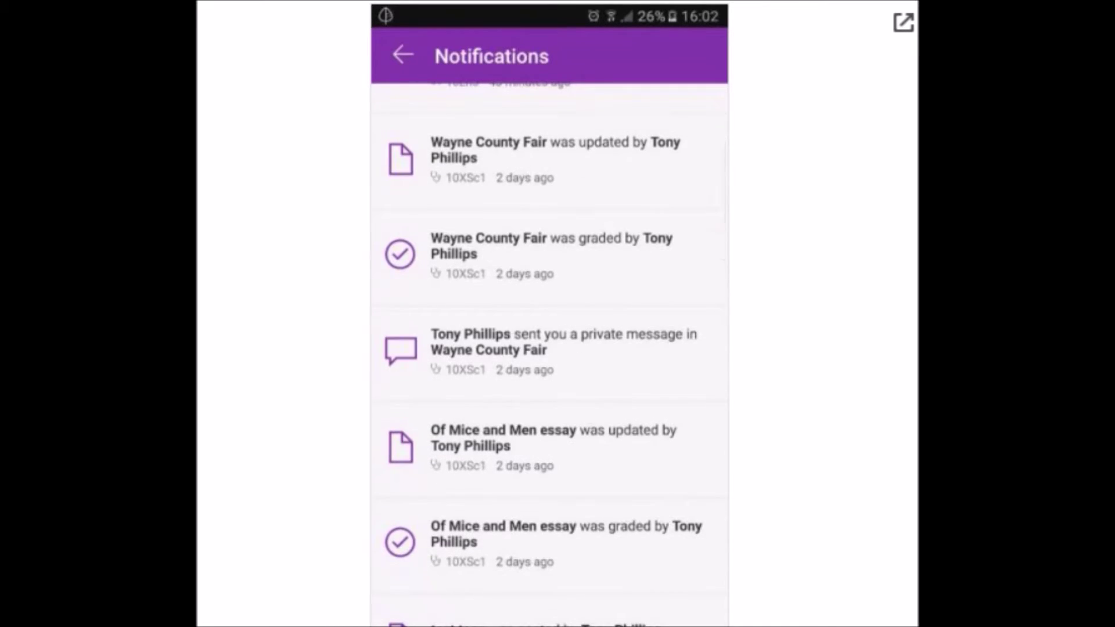
{"action": "scroll", "coordinate": [549, 349], "scroll_direction": "down", "scroll_amount": 2}
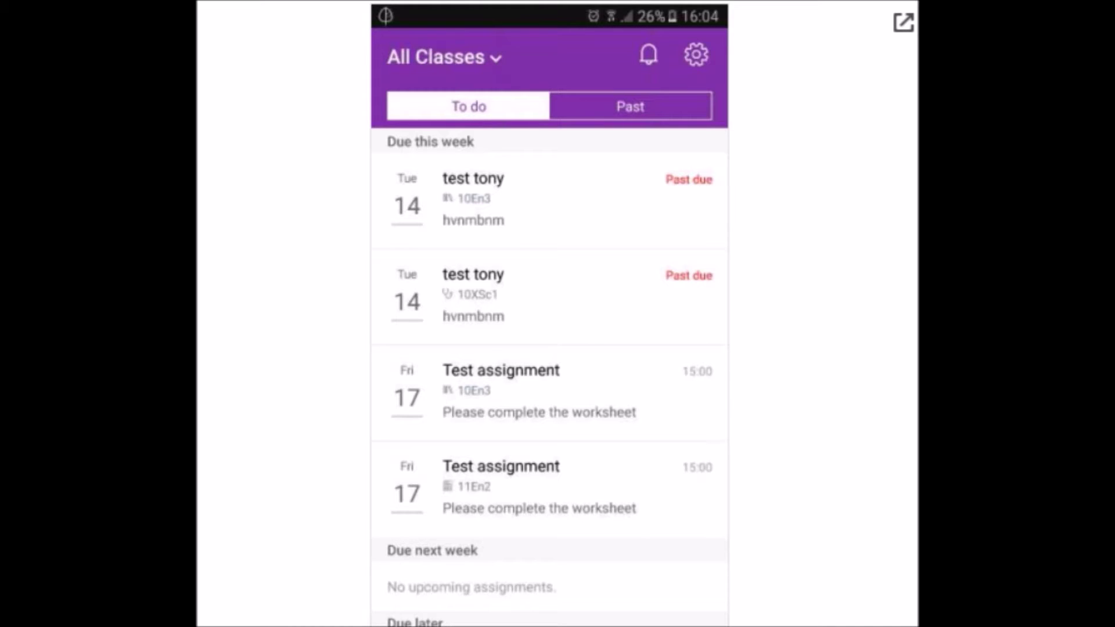
{"action": "left_click", "coordinate": [522, 392]}
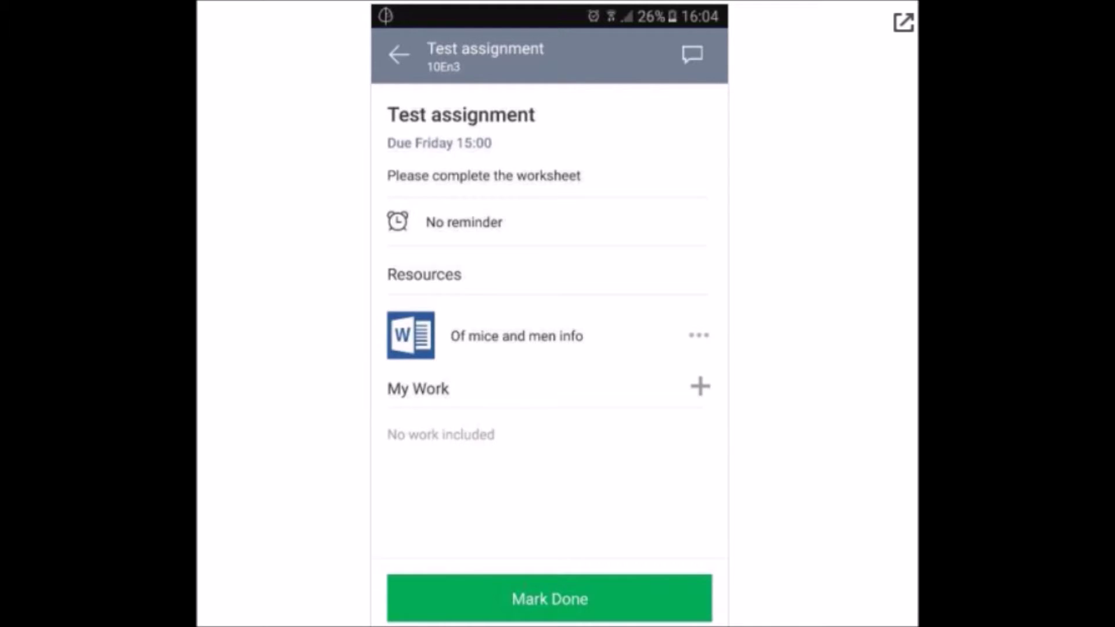
Set a '1 day before' reminder and mark the assignment done.
{"action": "left_click", "coordinate": [464, 221]}
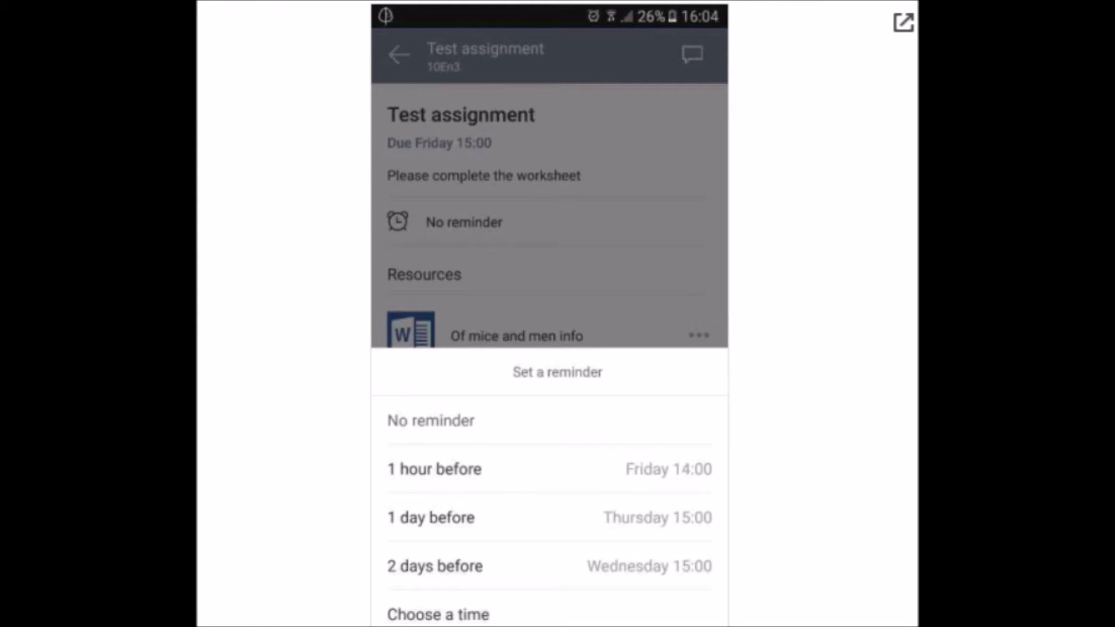
{"action": "left_click", "coordinate": [430, 517]}
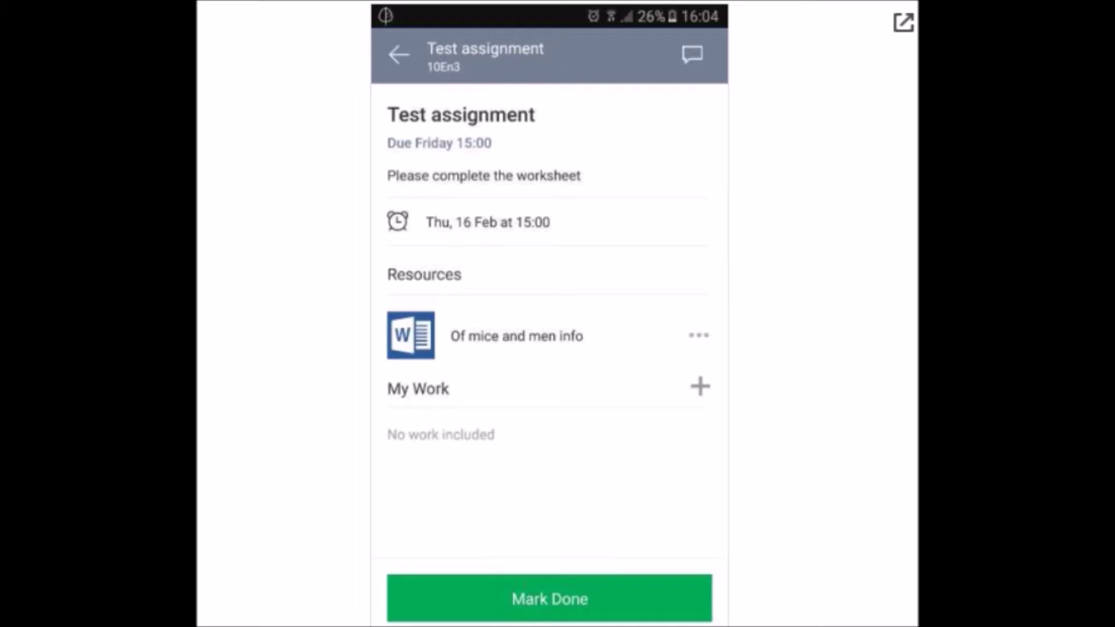
{"action": "left_click", "coordinate": [699, 386]}
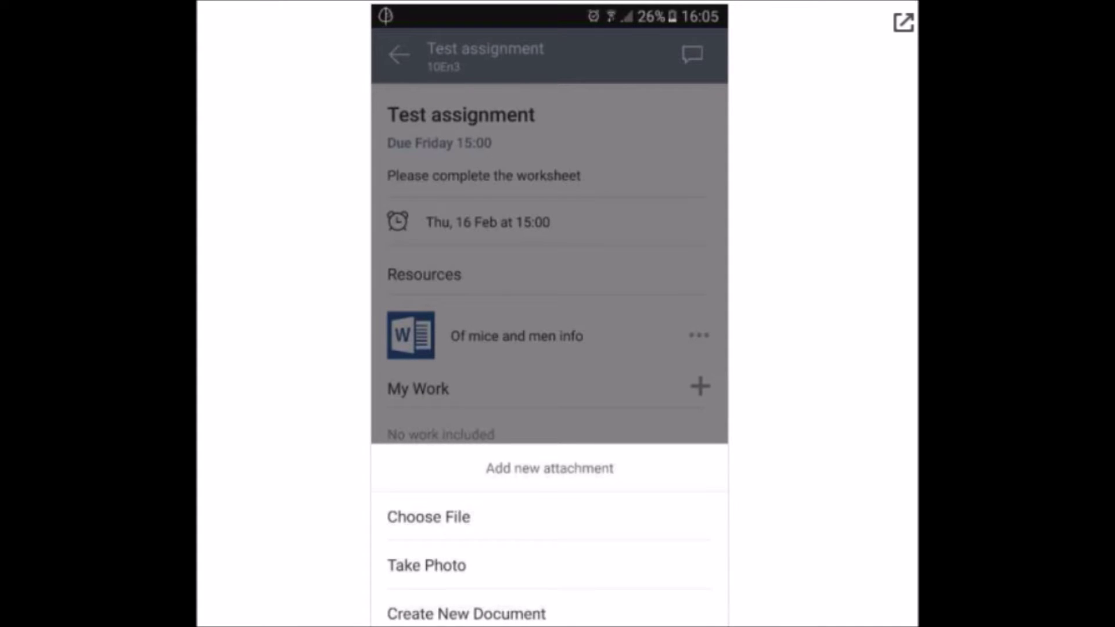
{"action": "key", "text": "Escape"}
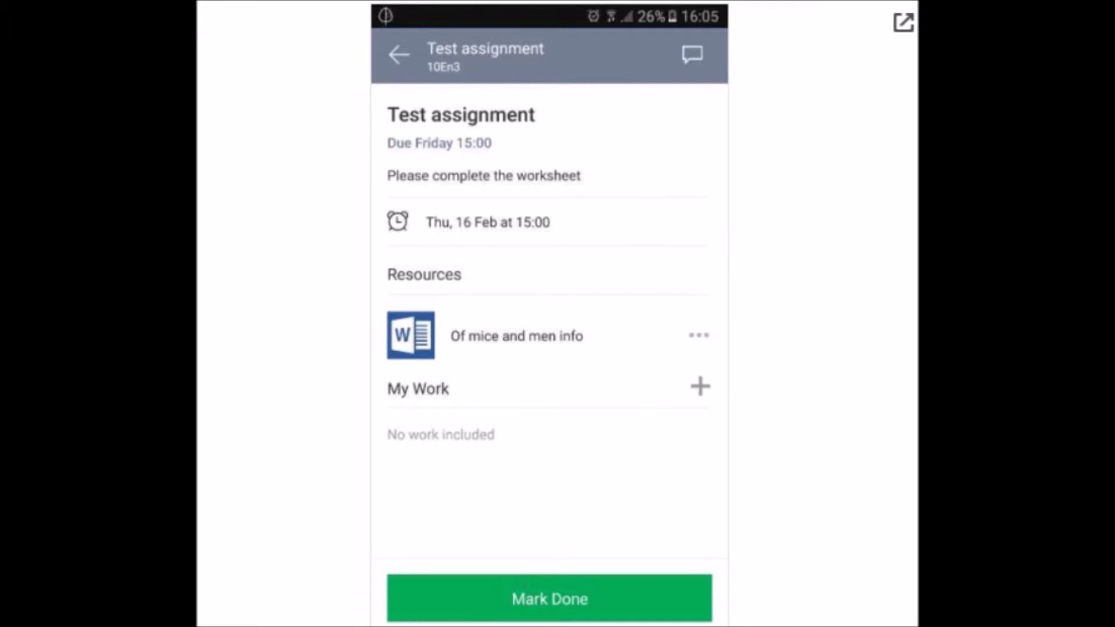
{"action": "left_click", "coordinate": [549, 598]}
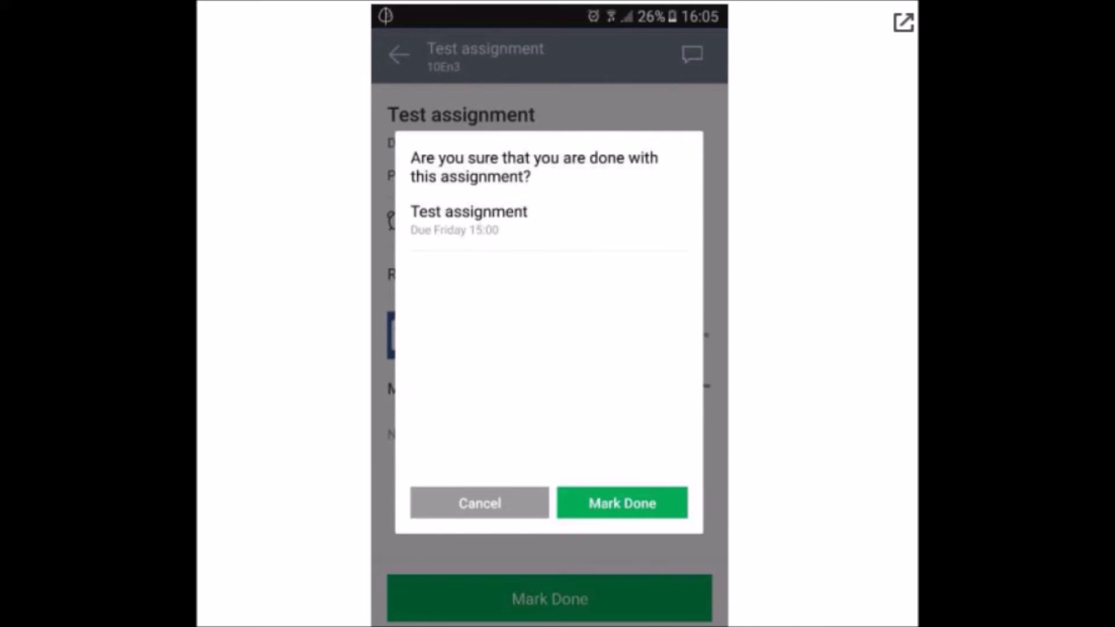
{"action": "left_click", "coordinate": [622, 503]}
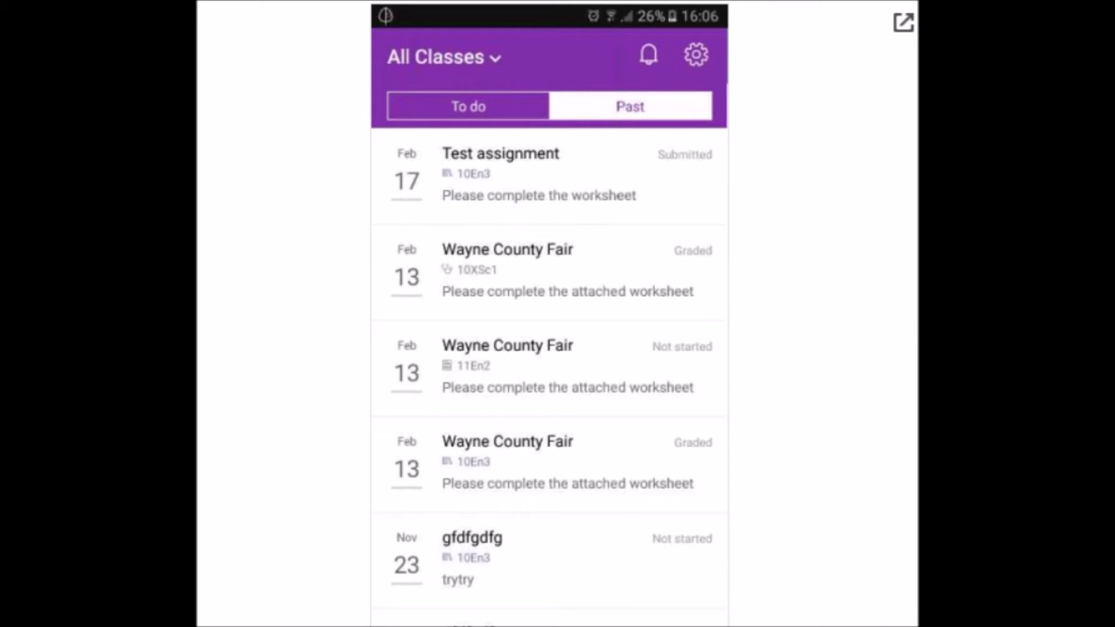
Open the graded Wayne County Fair assignment's private Teacher conversation.
{"action": "left_click", "coordinate": [549, 464]}
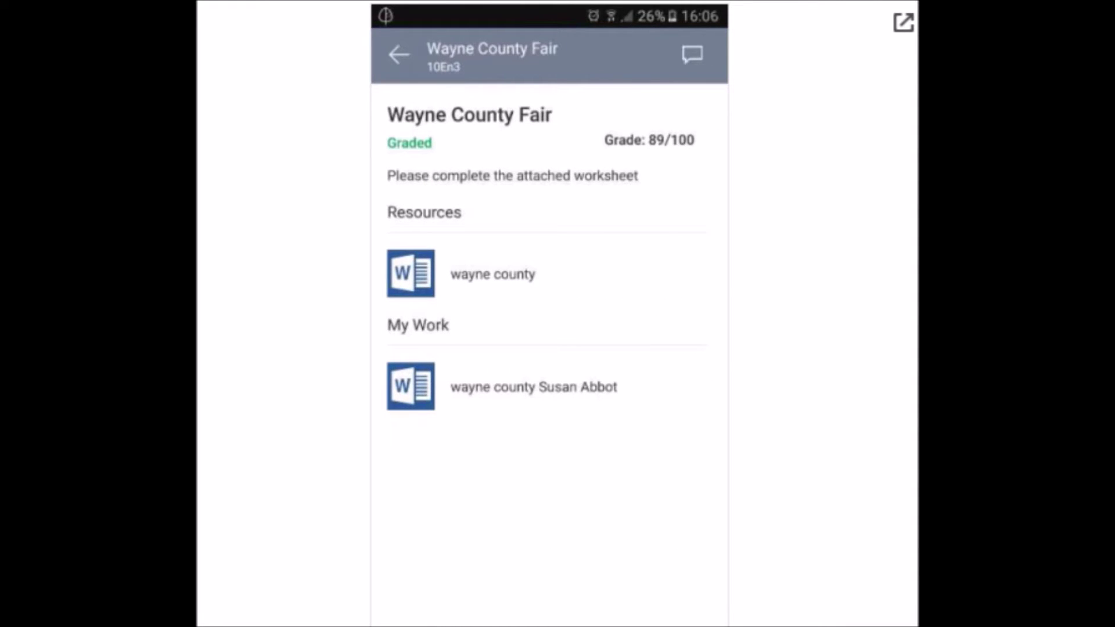
{"action": "left_click", "coordinate": [691, 54]}
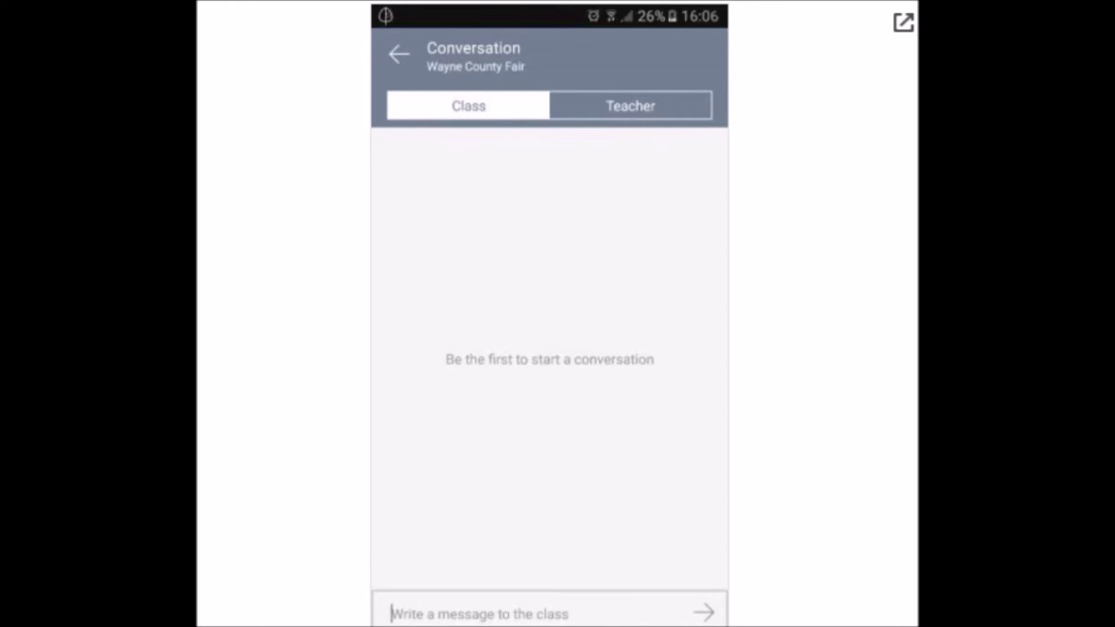
{"action": "left_click", "coordinate": [630, 106]}
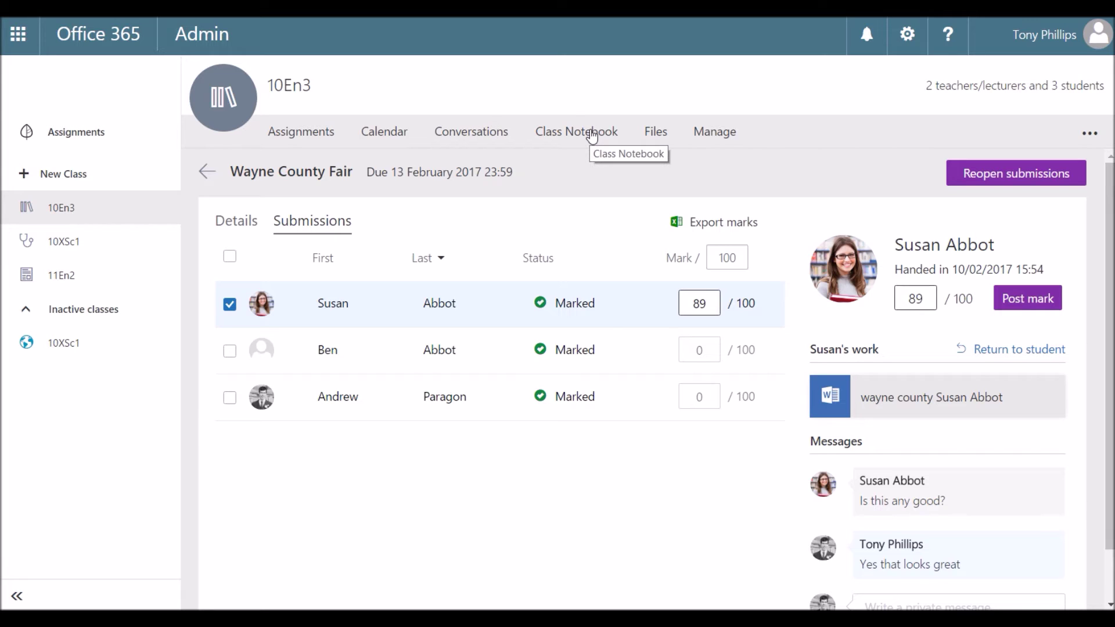
Create 10En3's Class Notebook, accepting the default student sections.
{"action": "left_click", "coordinate": [563, 135]}
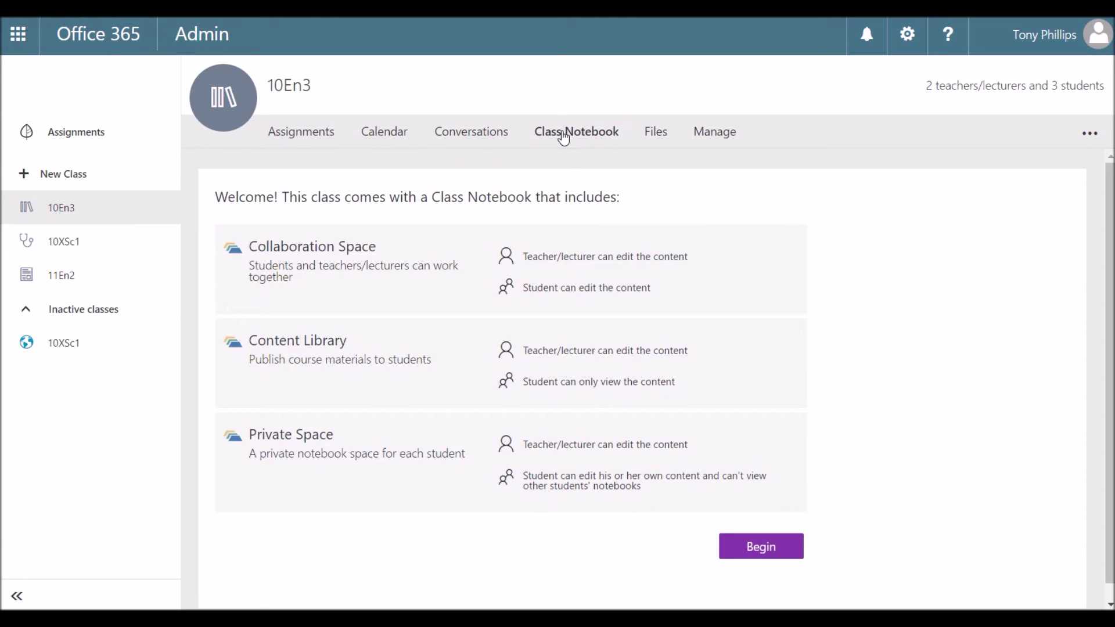
{"action": "left_click", "coordinate": [765, 553]}
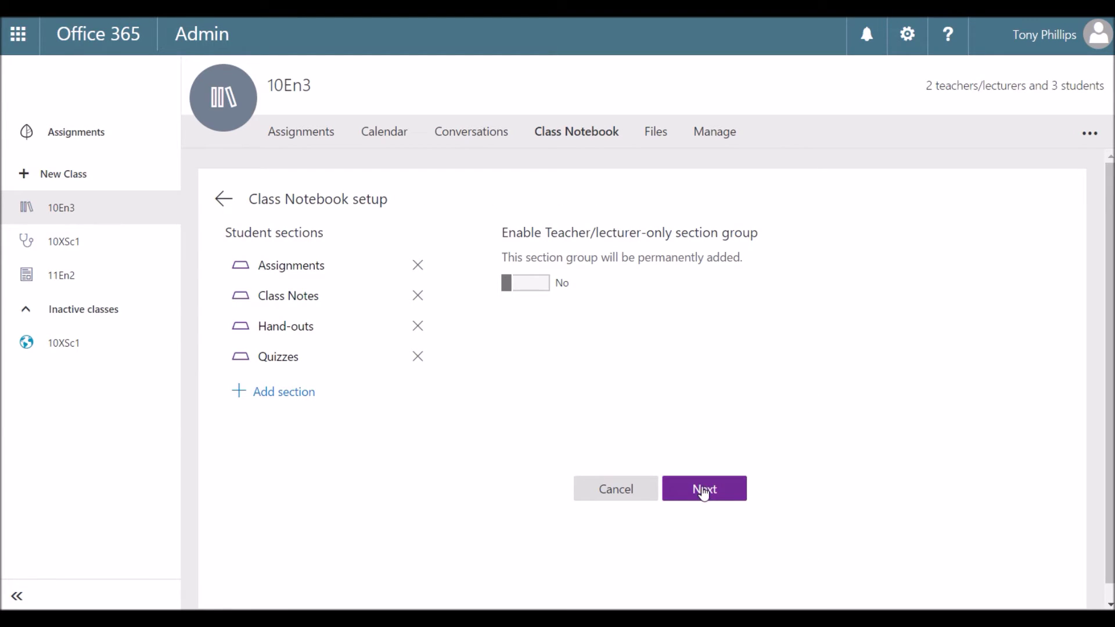
{"action": "left_click", "coordinate": [705, 493]}
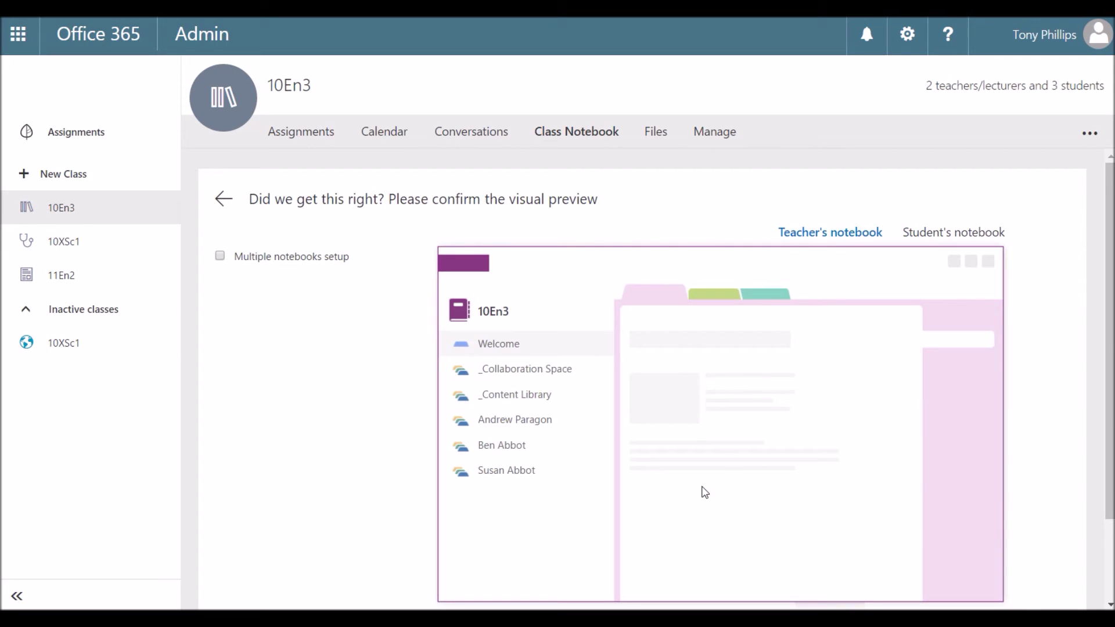
{"action": "scroll", "coordinate": [705, 493], "scroll_direction": "down", "scroll_amount": 2}
{"action": "left_click", "coordinate": [961, 537]}
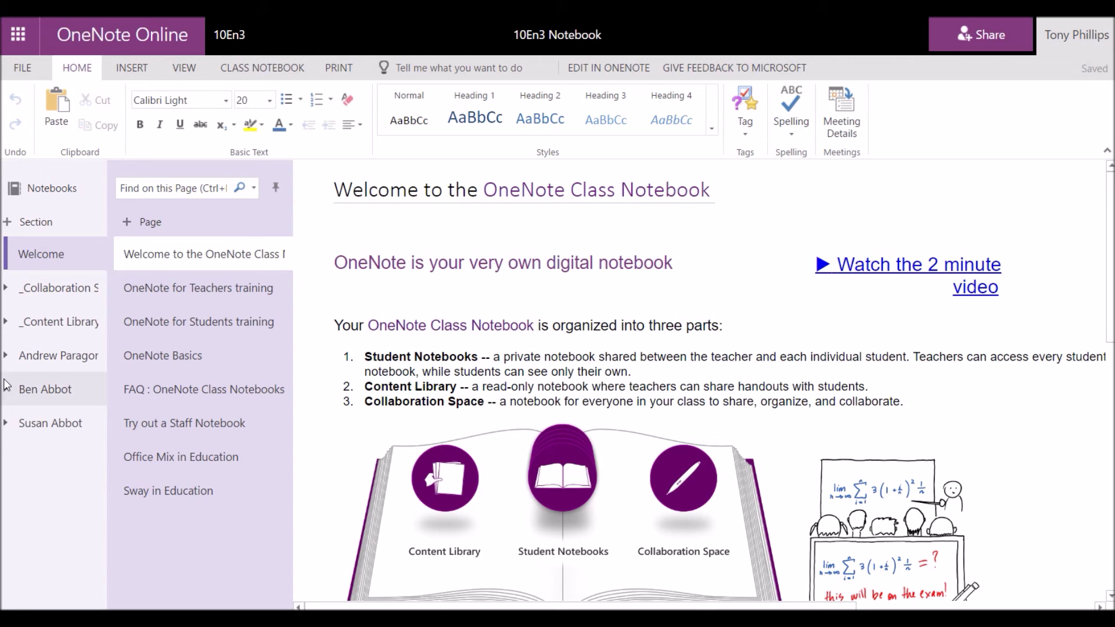
Expand a student's section group and view Hand-outs, Class Notes, then Assignments.
{"action": "left_click", "coordinate": [5, 364]}
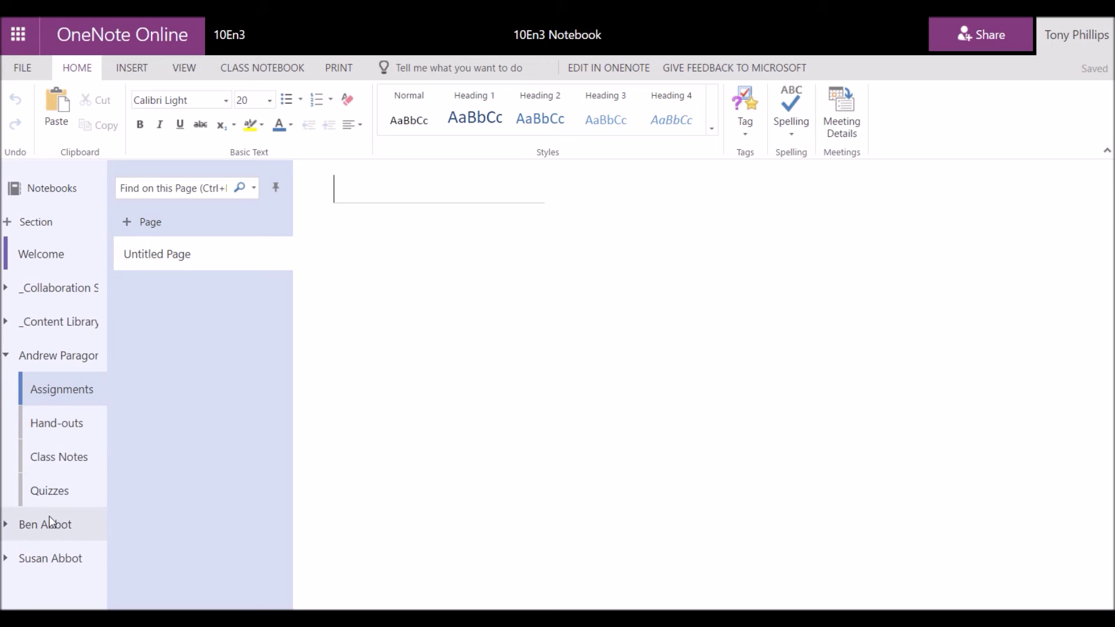
{"action": "left_click", "coordinate": [57, 423]}
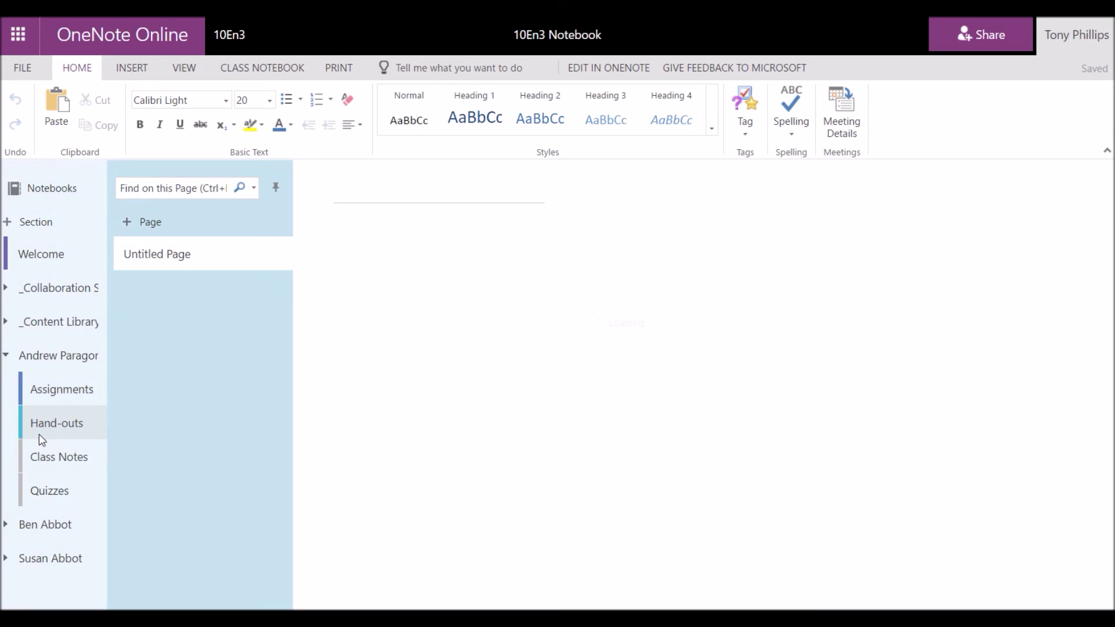
{"action": "left_click", "coordinate": [61, 454]}
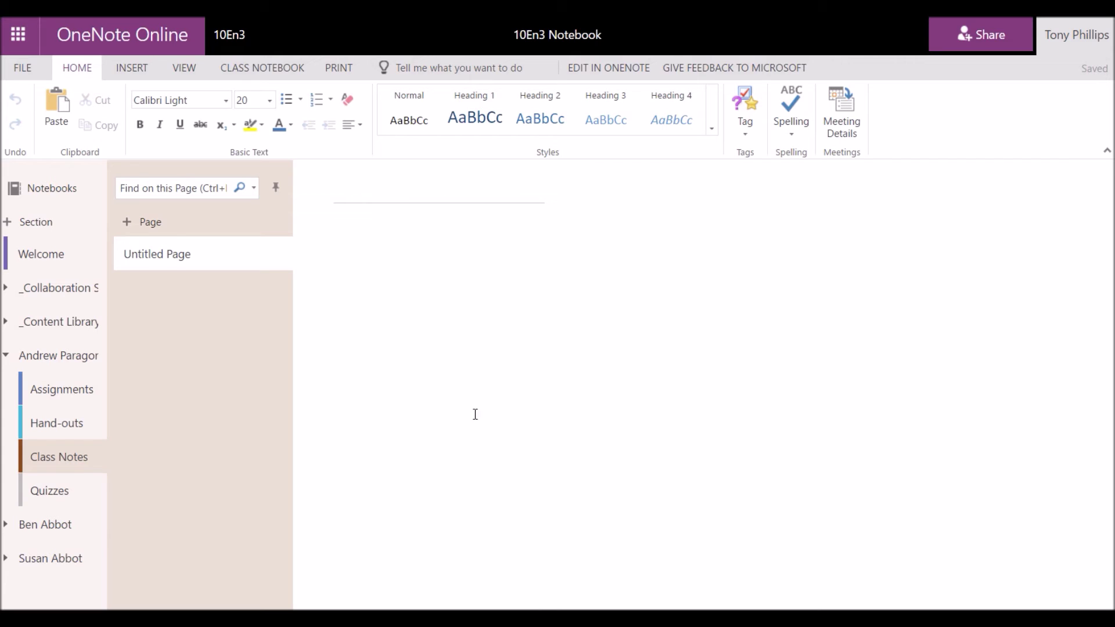
{"action": "left_click", "coordinate": [64, 389]}
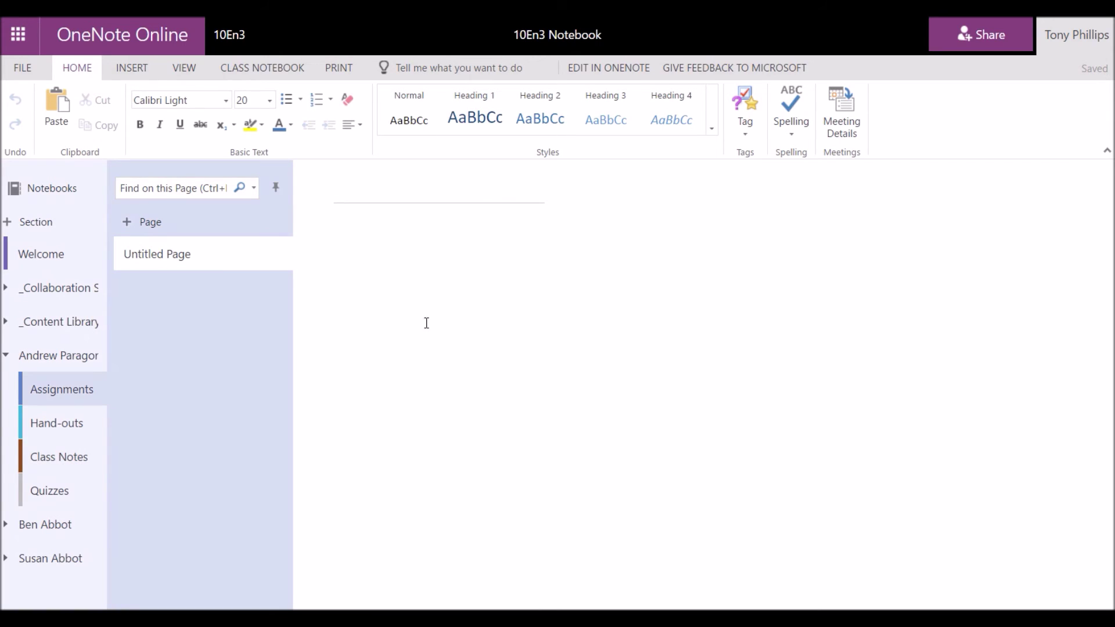
Expand the _Collaboration Space section group, then return to the 10En3 site via the breadcrumb.
{"action": "left_click", "coordinate": [7, 296]}
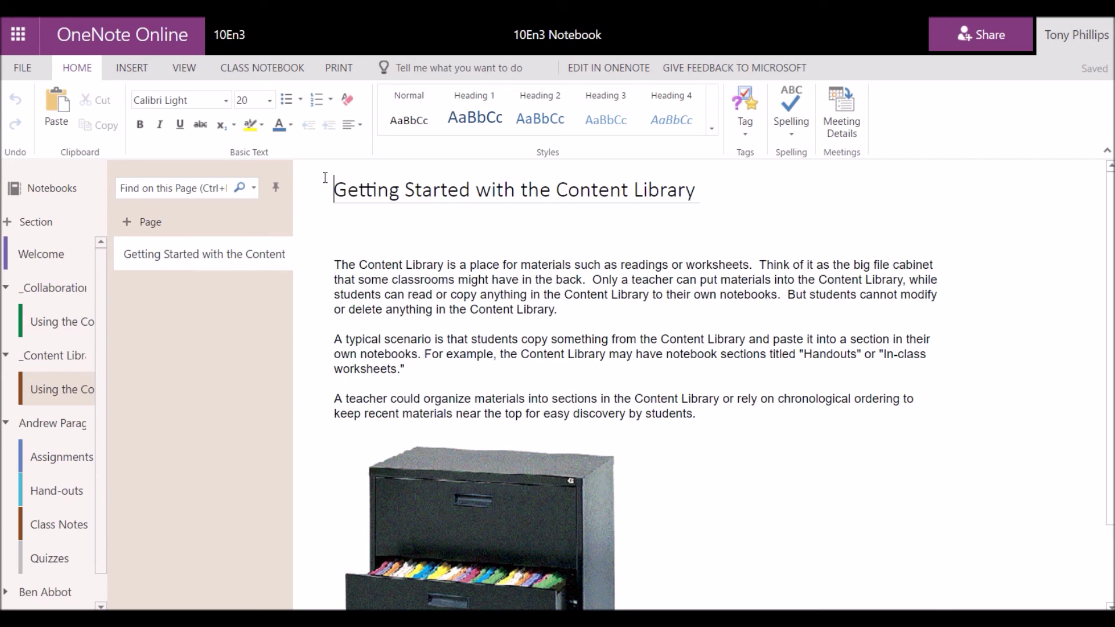
{"action": "left_click", "coordinate": [222, 36]}
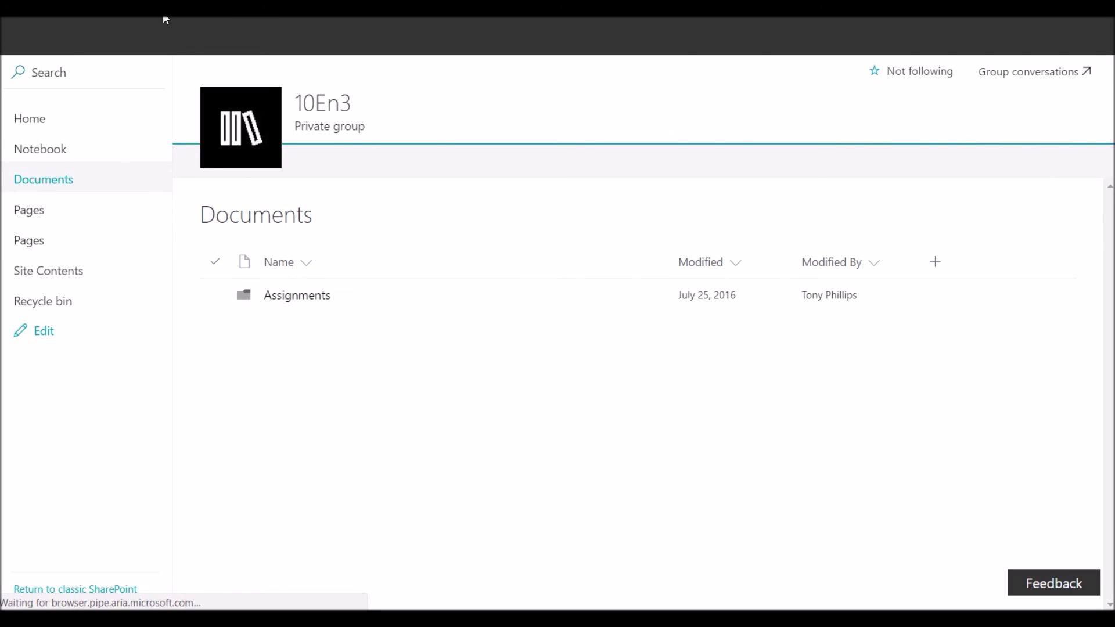
Open the Assignments folder in the 10En3 Documents library.
{"action": "left_click", "coordinate": [301, 304]}
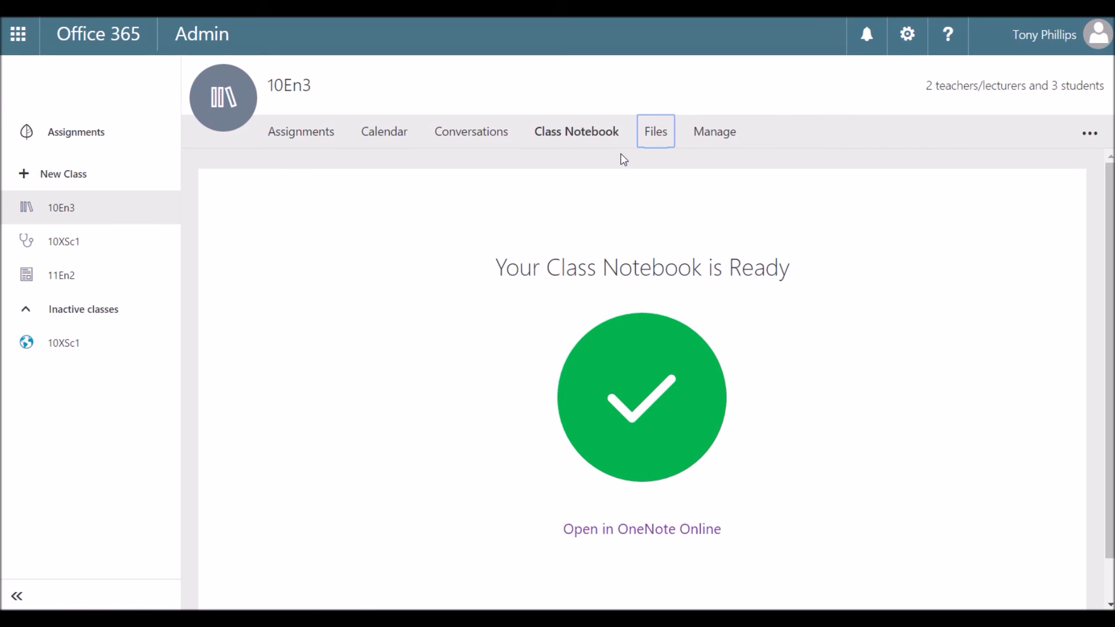
In 10En3's Manage settings, choose the mountain lake thumbnail as cover photo.
{"action": "left_click", "coordinate": [718, 131]}
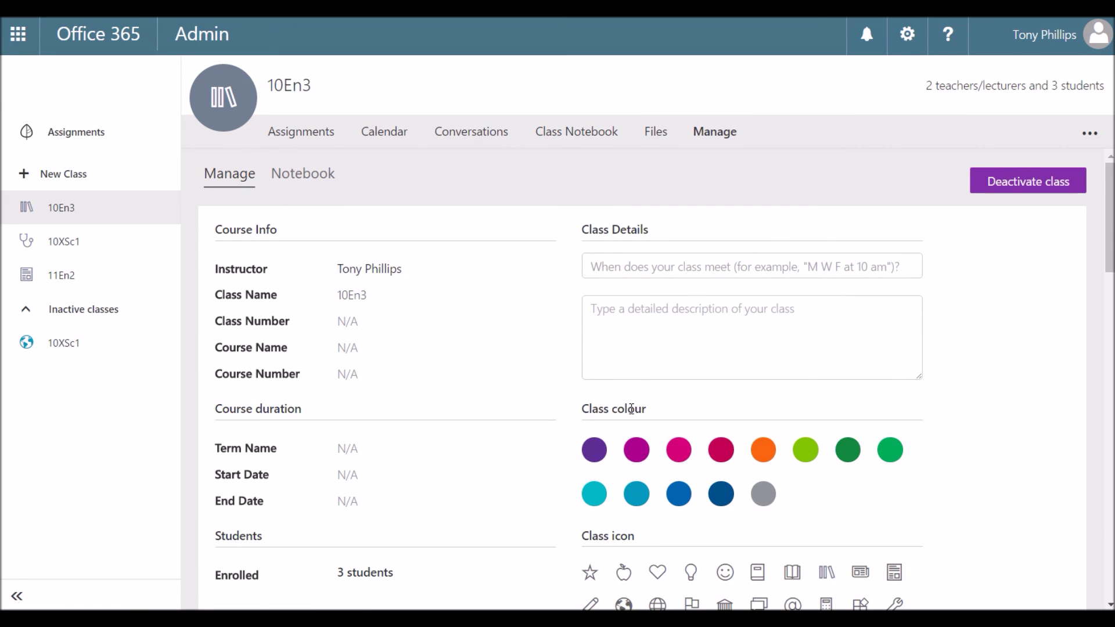
{"action": "scroll", "coordinate": [546, 393], "scroll_direction": "down", "scroll_amount": 3}
{"action": "scroll", "coordinate": [618, 452], "scroll_direction": "up", "scroll_amount": 3}
{"action": "scroll", "coordinate": [495, 351], "scroll_direction": "down", "scroll_amount": 10}
{"action": "scroll", "coordinate": [496, 336], "scroll_direction": "down", "scroll_amount": 3}
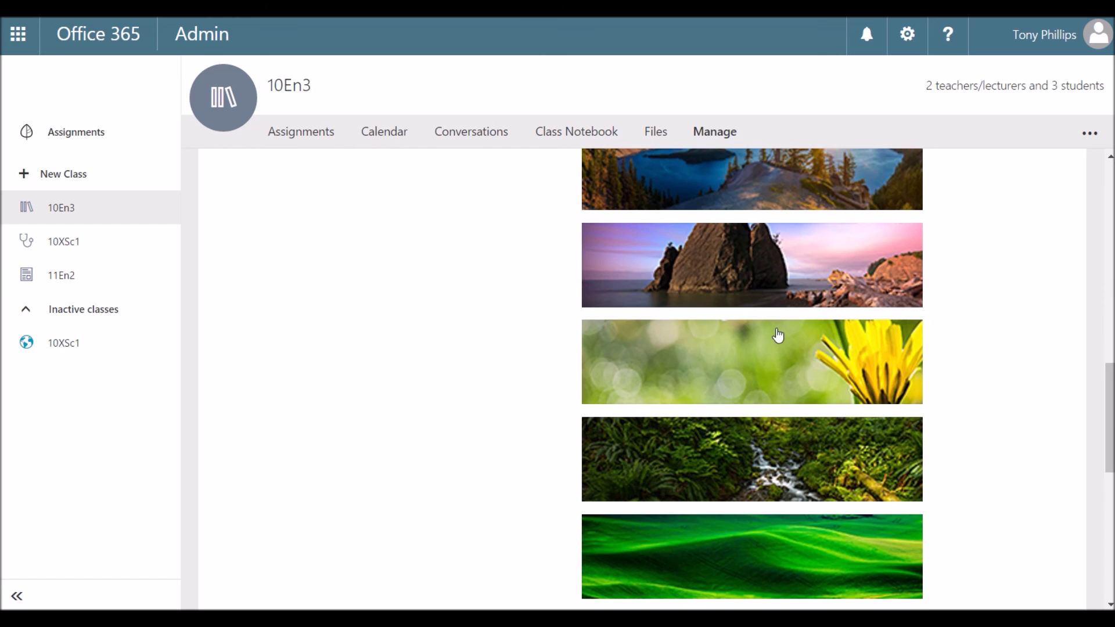
{"action": "scroll", "coordinate": [657, 281], "scroll_direction": "up", "scroll_amount": 2}
{"action": "left_click", "coordinate": [722, 256]}
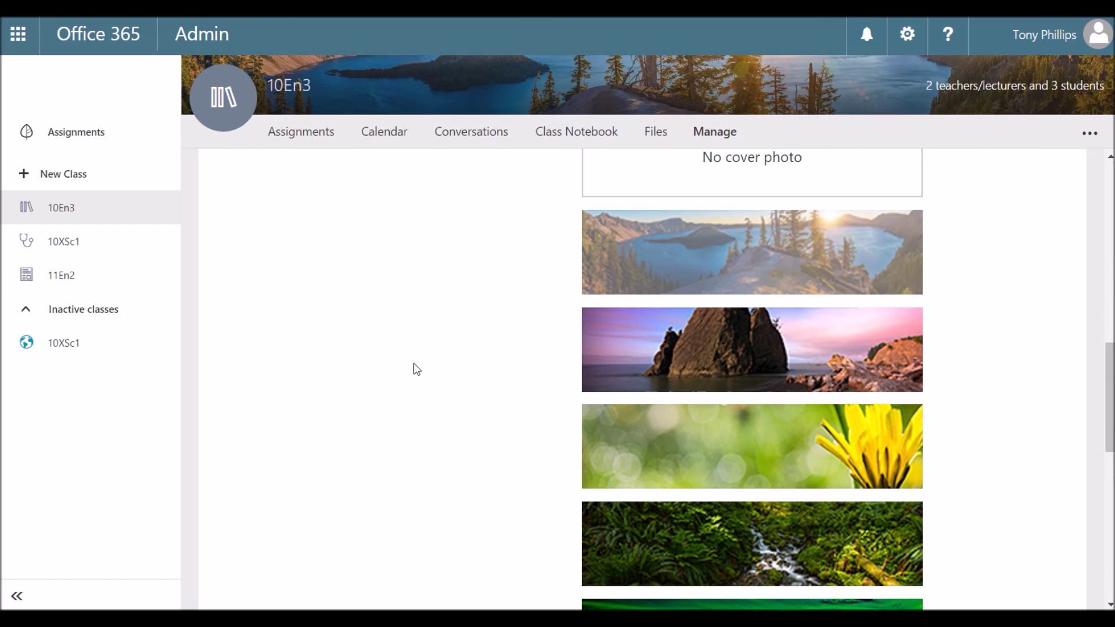
{"action": "scroll", "coordinate": [737, 313], "scroll_direction": "up", "scroll_amount": 2}
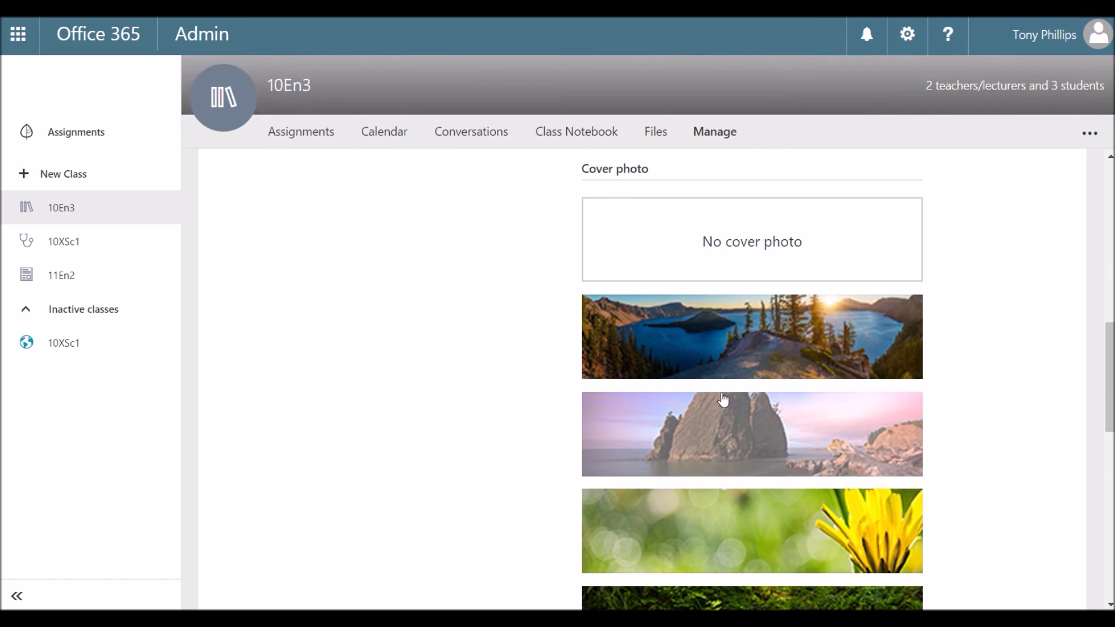
{"action": "scroll", "coordinate": [486, 337], "scroll_direction": "up", "scroll_amount": 10}
{"action": "scroll", "coordinate": [486, 337], "scroll_direction": "up", "scroll_amount": 3}
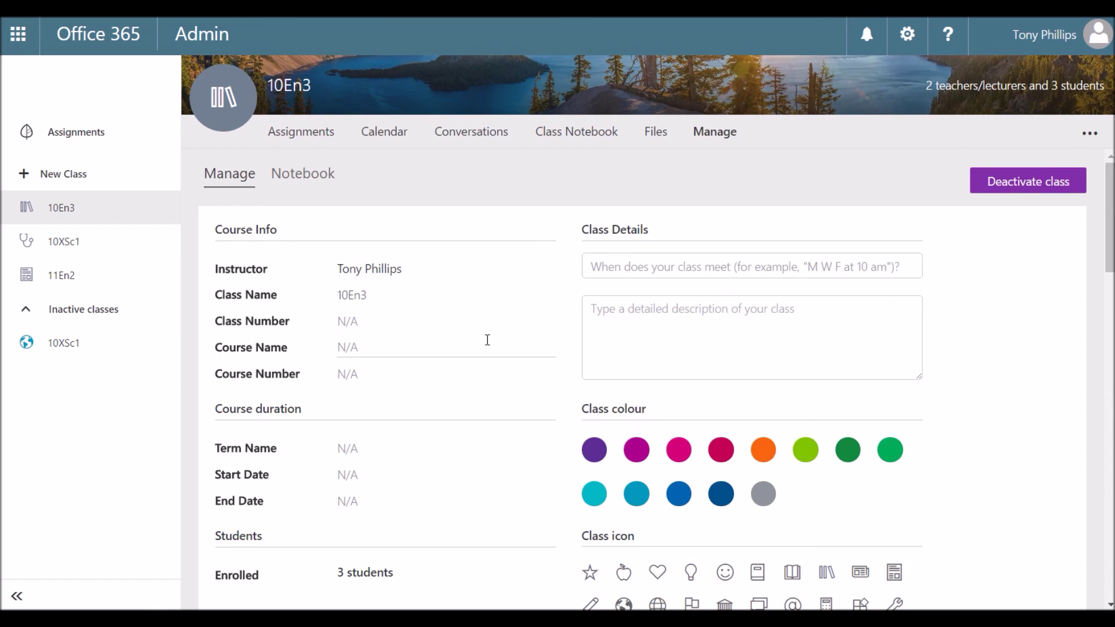
{"action": "scroll", "coordinate": [446, 290], "scroll_direction": "down", "scroll_amount": 10}
{"action": "scroll", "coordinate": [445, 296], "scroll_direction": "down", "scroll_amount": 3}
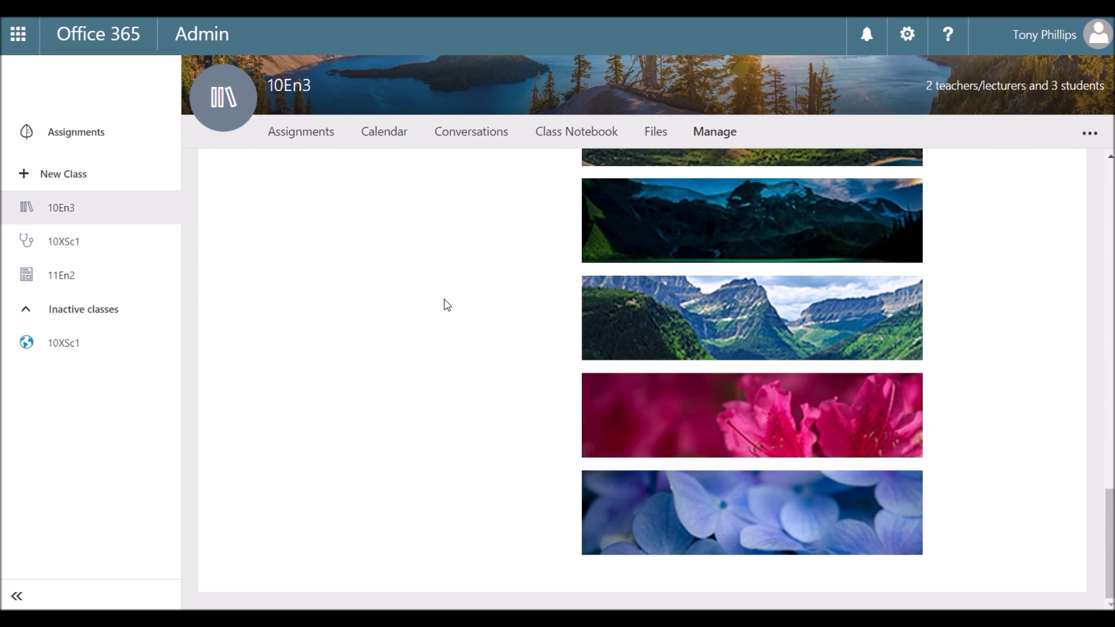
{"action": "scroll", "coordinate": [443, 304], "scroll_direction": "up", "scroll_amount": 15}
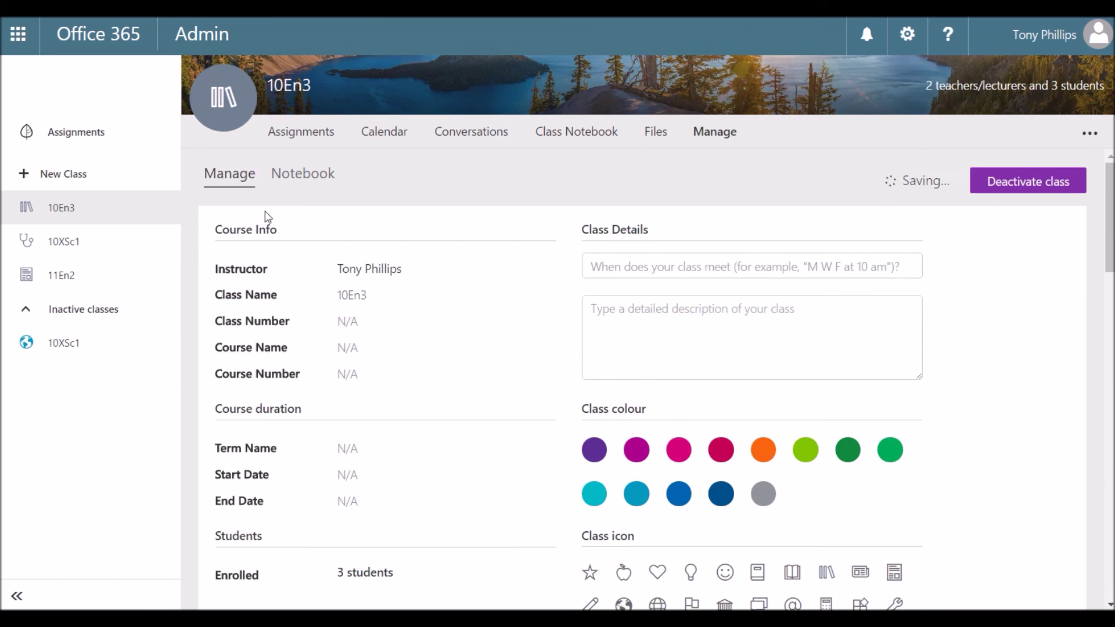
Show 10En3's notebook settings from the Notebook sub-tab.
{"action": "left_click", "coordinate": [280, 182]}
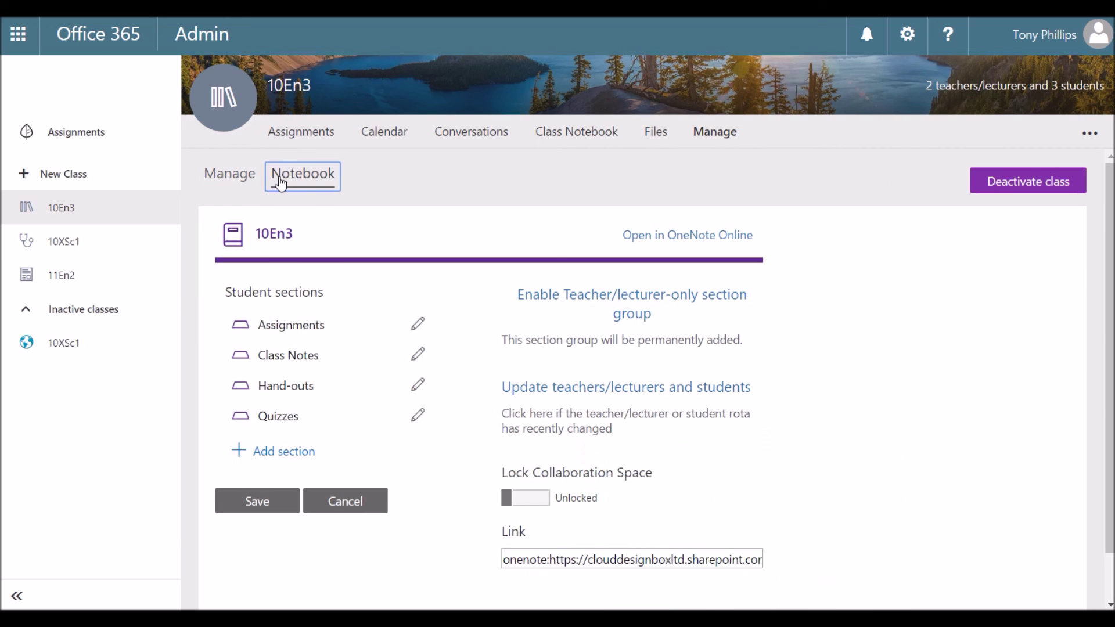